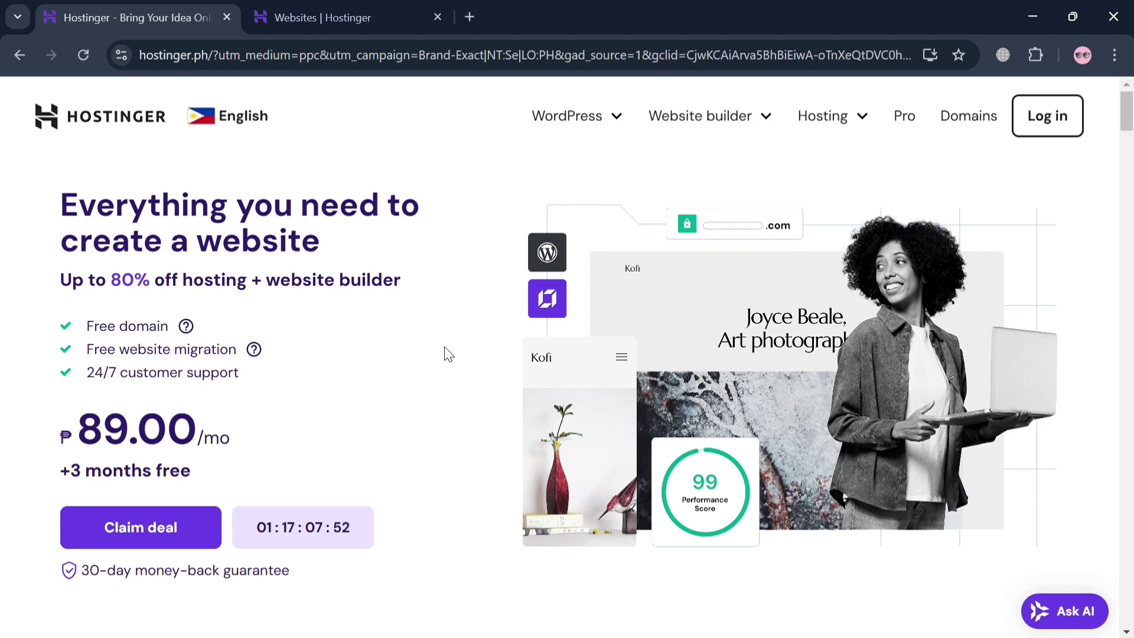
pyautogui.scroll(-5, 447, 354)
pyautogui.scroll(-5, 448, 354)
pyautogui.scroll(-3, 448, 354)
pyautogui.scroll(-4, 447, 353)
pyautogui.scroll(-4, 448, 354)
pyautogui.scroll(-3, 447, 353)
pyautogui.scroll(-3, 447, 354)
pyautogui.scroll(-5, 454, 356)
pyautogui.scroll(-3, 454, 357)
pyautogui.scroll(-3, 454, 356)
pyautogui.scroll(-3, 454, 356)
pyautogui.scroll(-1, 448, 354)
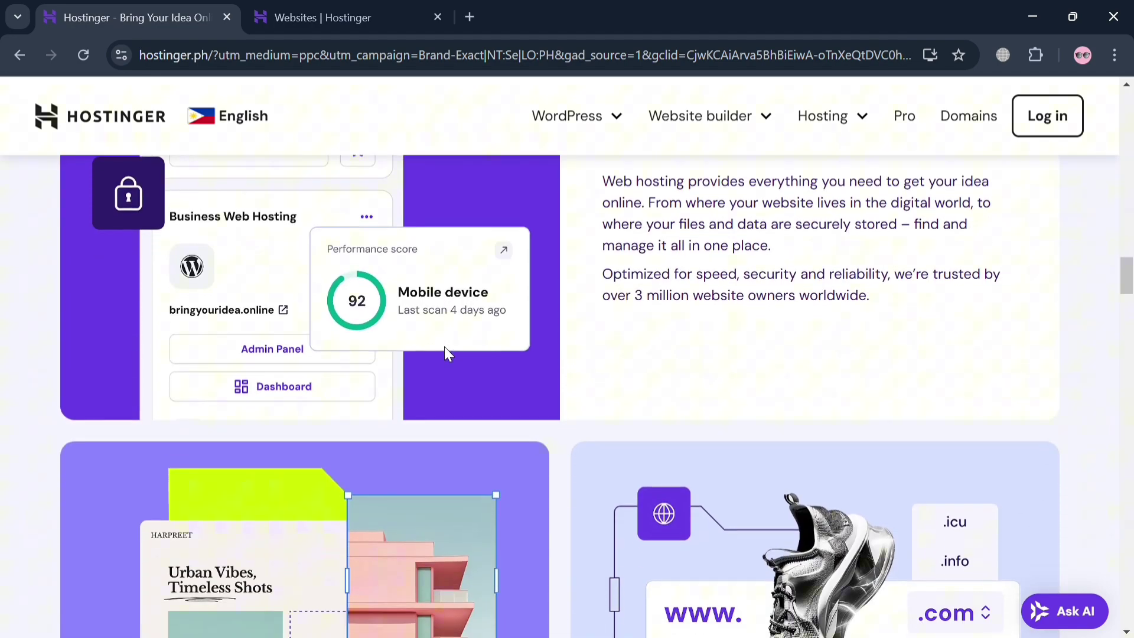
pyautogui.scroll(-5, 445, 347)
pyautogui.scroll(-1, 444, 346)
pyautogui.scroll(-2, 444, 347)
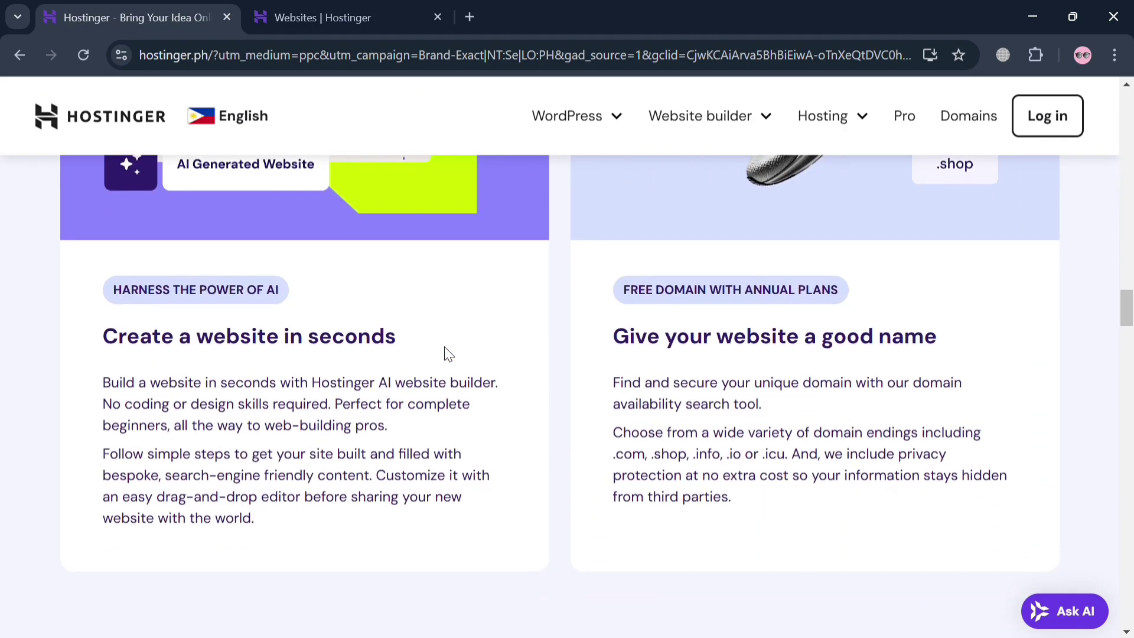
pyautogui.scroll(-3, 448, 353)
pyautogui.scroll(-4, 447, 354)
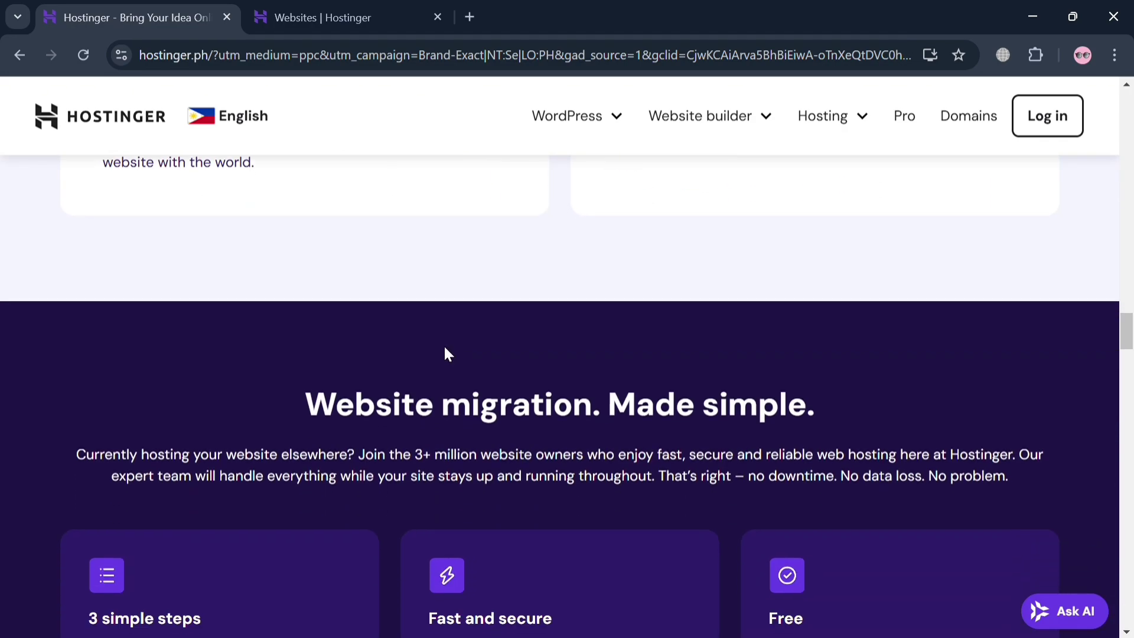
pyautogui.scroll(-3, 444, 353)
pyautogui.scroll(-1, 444, 354)
pyautogui.scroll(-2, 444, 354)
pyautogui.scroll(-4, 444, 353)
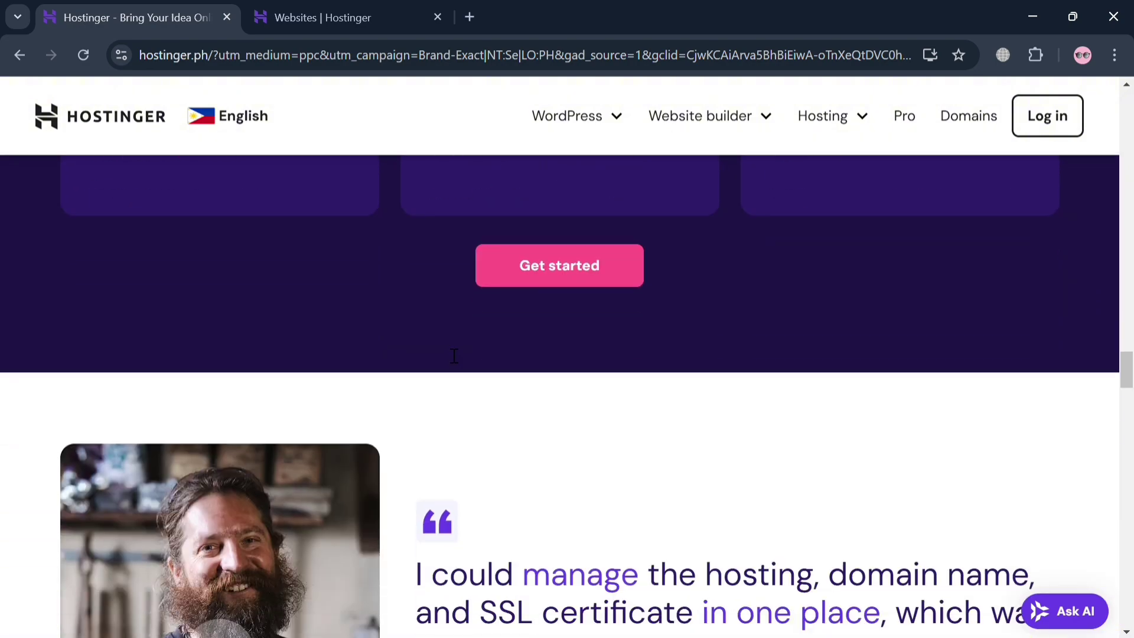
pyautogui.scroll(-3, 447, 353)
pyautogui.scroll(-3, 447, 354)
pyautogui.scroll(-3, 447, 353)
pyautogui.scroll(-3, 448, 354)
pyautogui.scroll(-3, 444, 347)
pyautogui.scroll(-4, 445, 346)
pyautogui.scroll(-4, 444, 346)
pyautogui.scroll(-2, 444, 346)
pyautogui.scroll(-5, 454, 356)
pyautogui.scroll(-3, 454, 356)
pyautogui.scroll(-5, 454, 356)
pyautogui.scroll(-3, 454, 357)
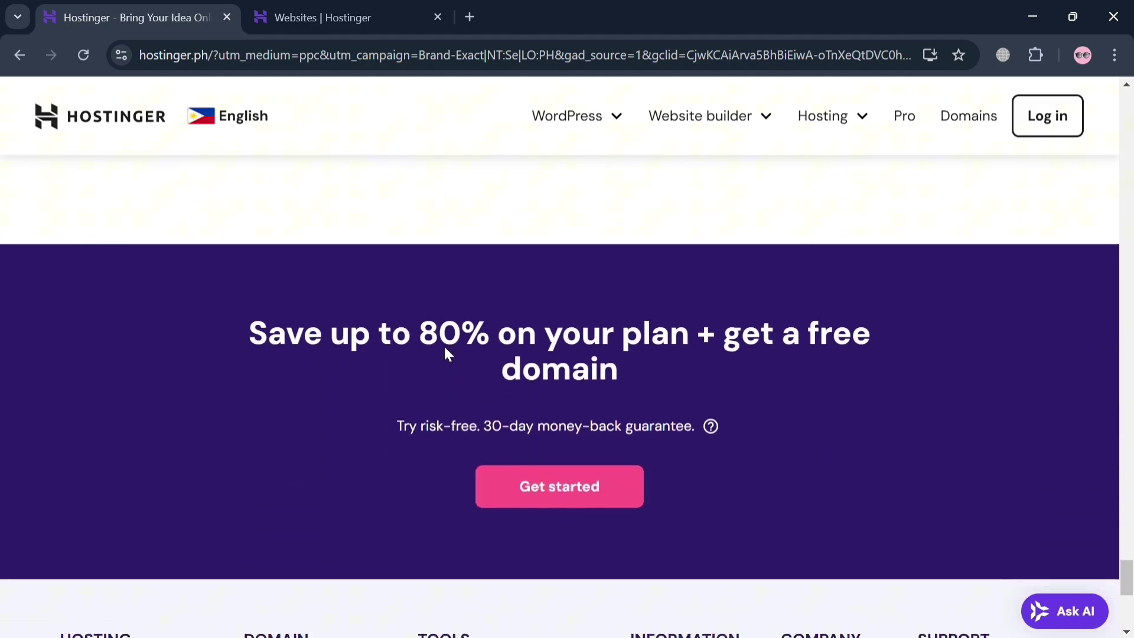
pyautogui.scroll(-3, 454, 357)
pyautogui.scroll(-5, 448, 350)
pyautogui.scroll(-2, 447, 354)
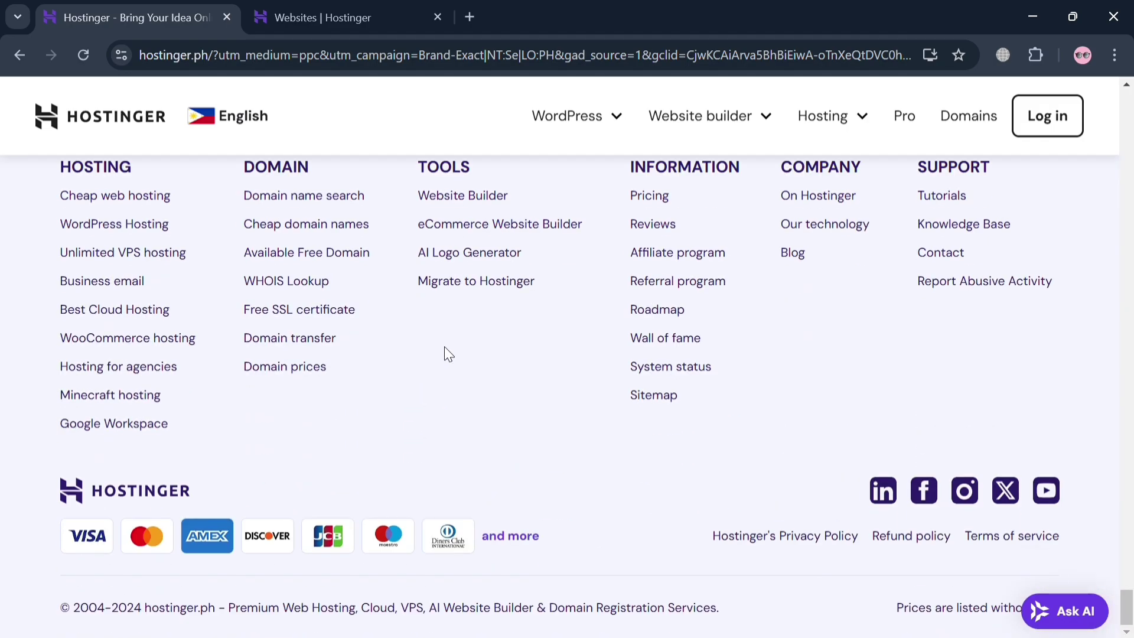
pyautogui.scroll(5, 444, 346)
pyautogui.scroll(5, 443, 347)
pyautogui.scroll(5, 443, 346)
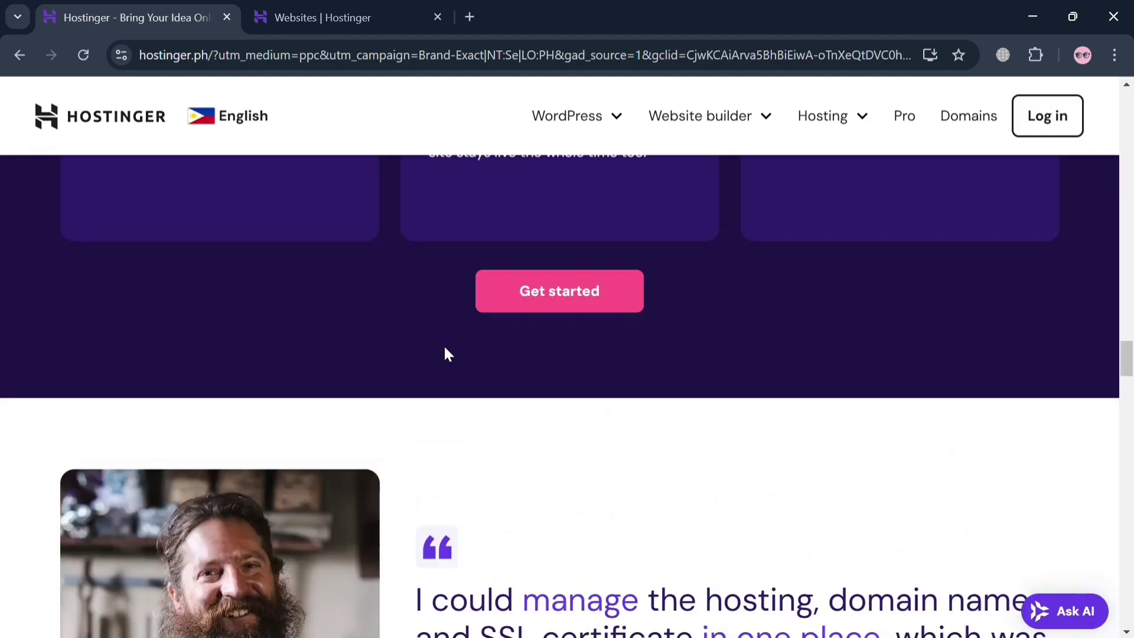
pyautogui.scroll(5, 444, 345)
pyautogui.scroll(5, 444, 345)
pyautogui.scroll(5, 445, 345)
pyautogui.scroll(2, 444, 344)
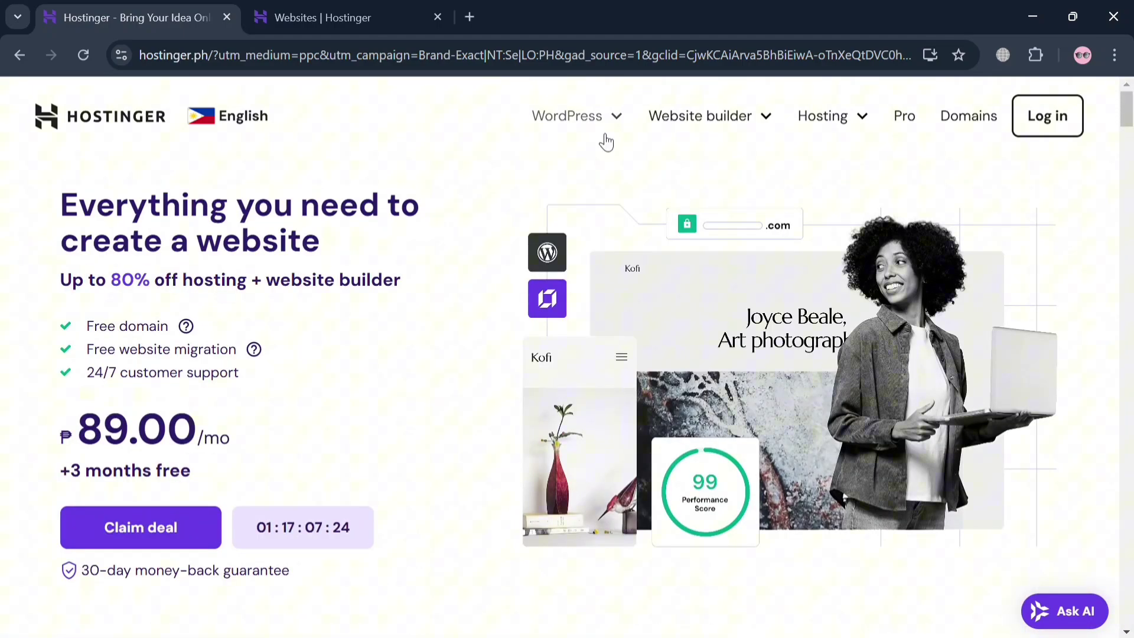
# Step: Check the WordPress and Website builder menus, open Log in in a new tab, then return to Websites
pyautogui.click(620, 118)
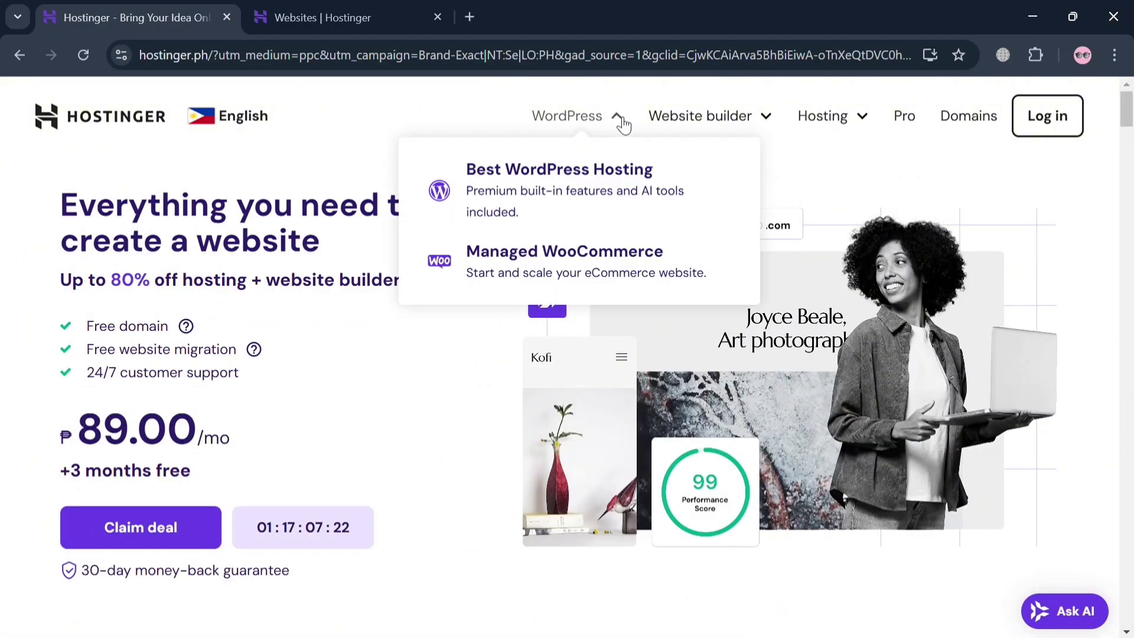
pyautogui.click(768, 116)
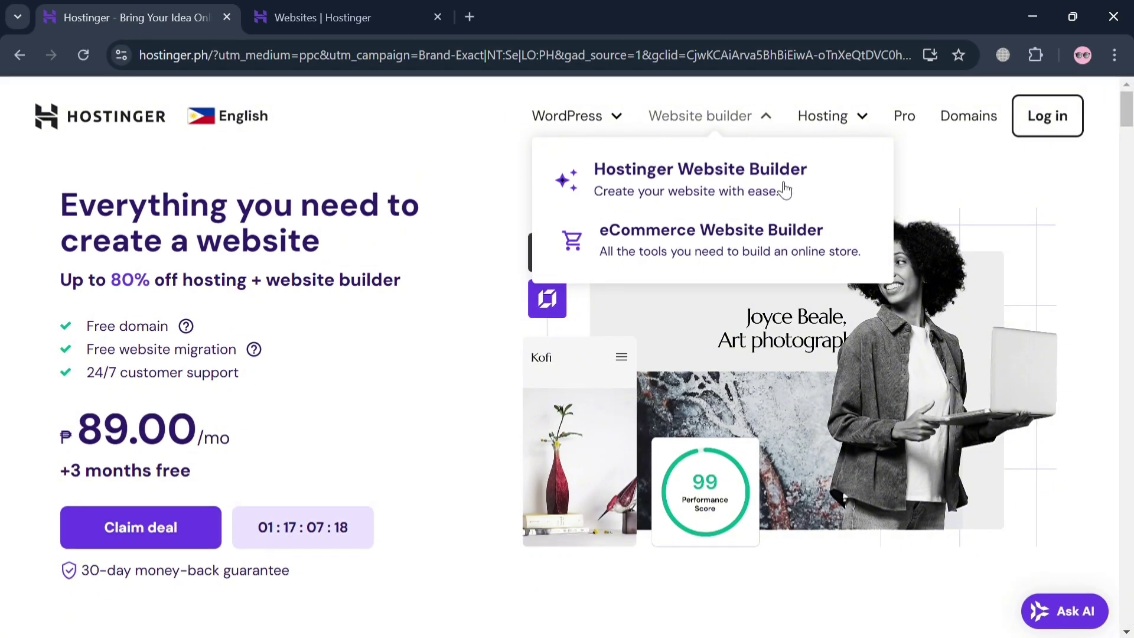
pyautogui.middleClick(1048, 116)
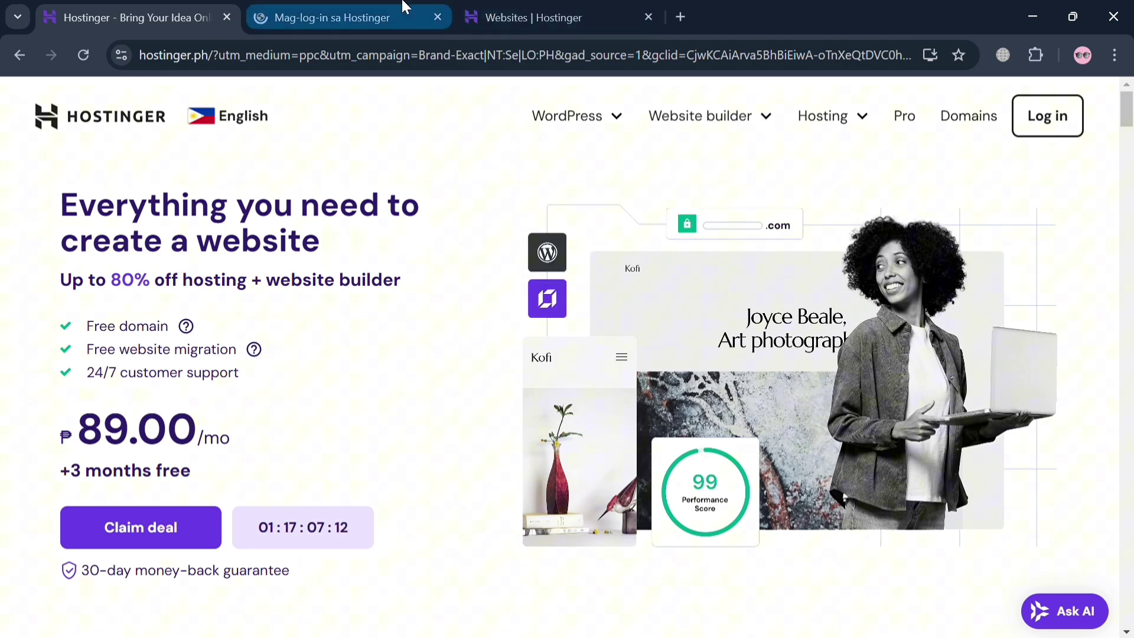
pyautogui.click(354, 17)
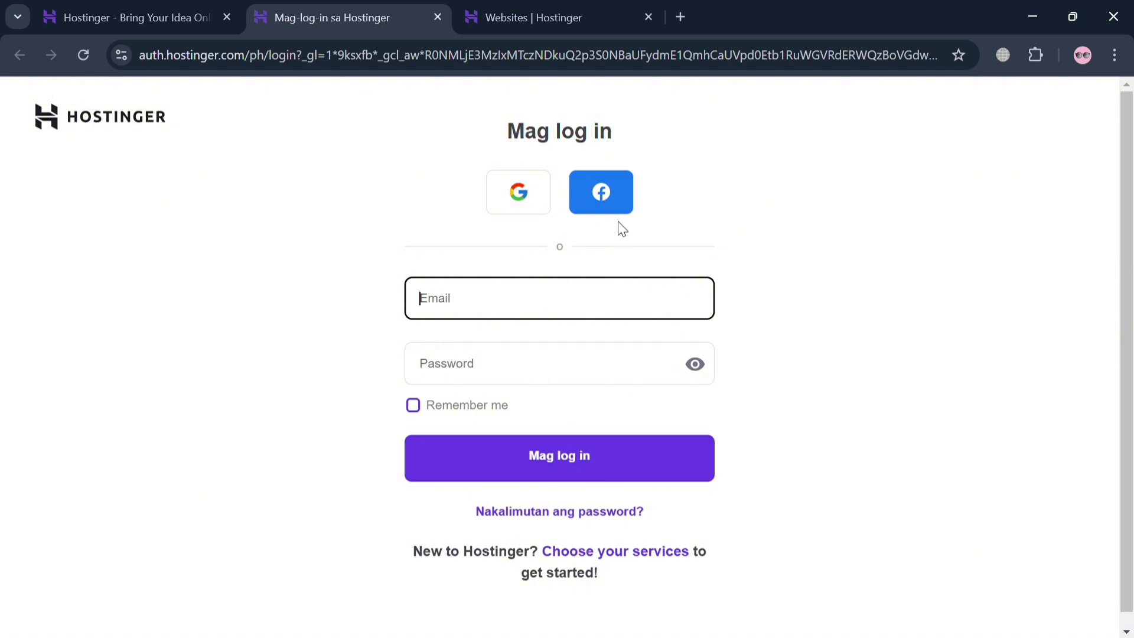
pyautogui.click(532, 17)
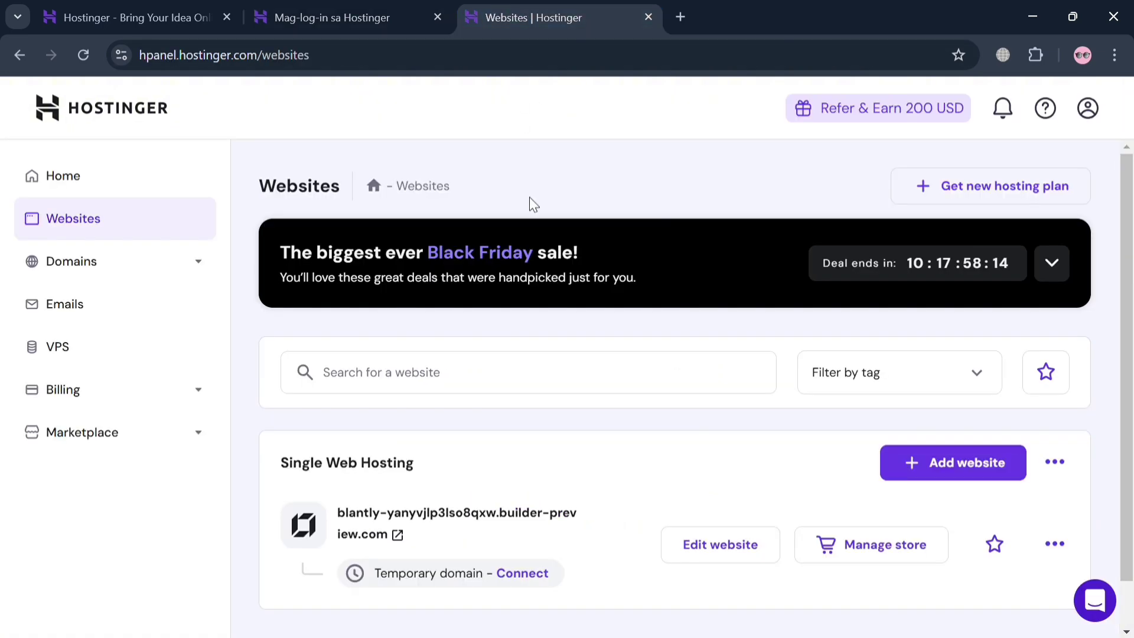
# Step: Go to hPanel Home, then back to the Websites list showing Branded Shoes Online Store
pyautogui.click(105, 181)
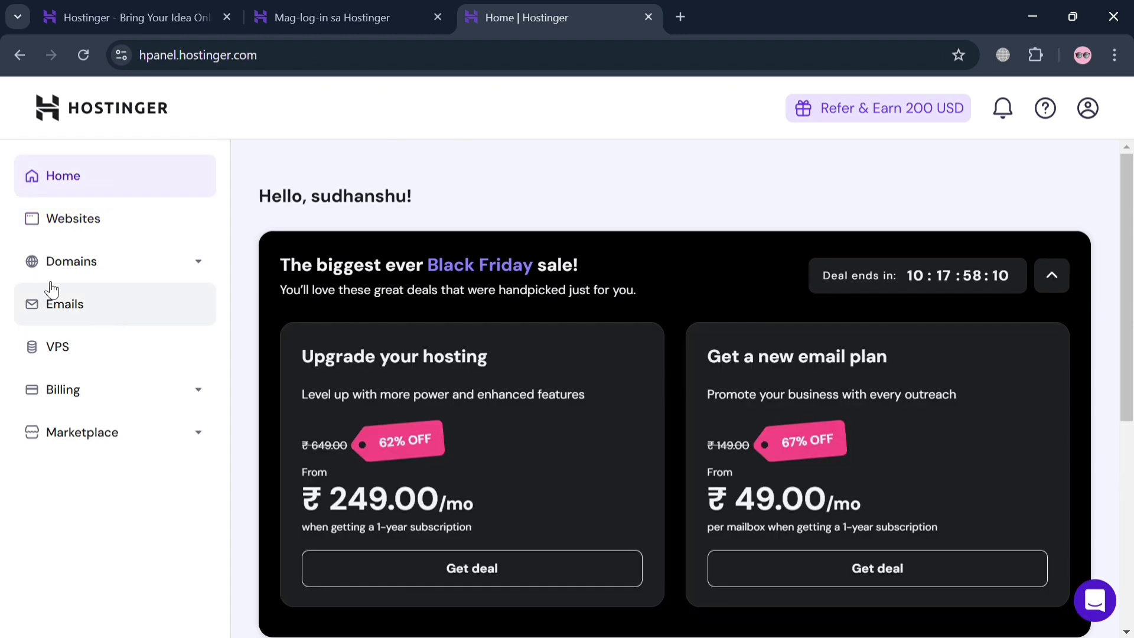
pyautogui.click(48, 221)
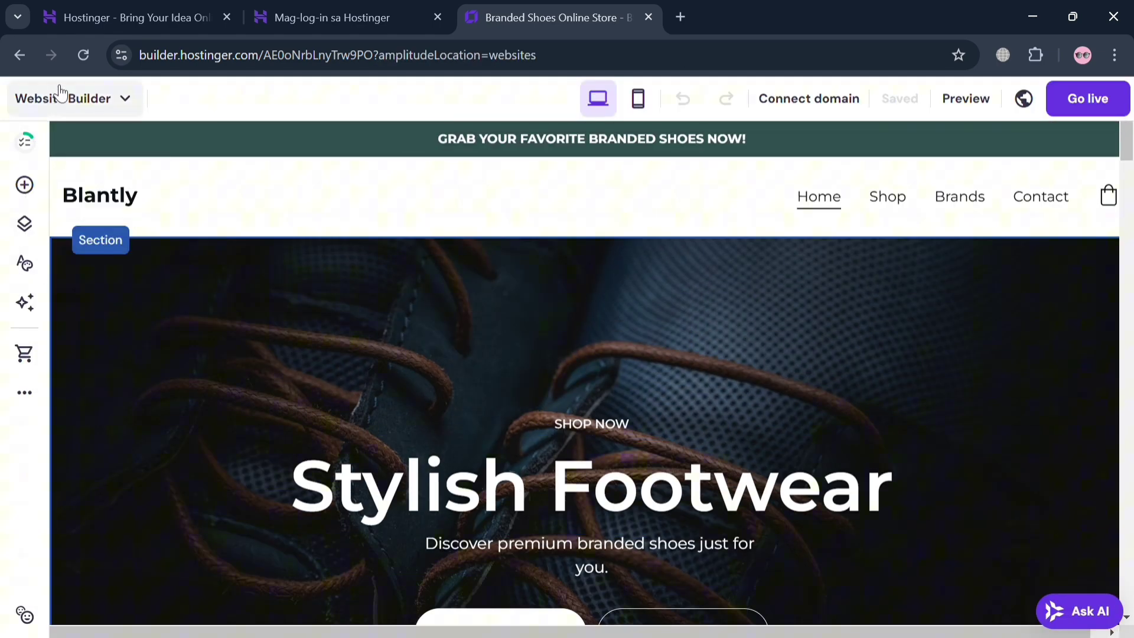
# Step: Go to Store manager from the Website Builder menu and view the six-product Products list
pyautogui.click(125, 98)
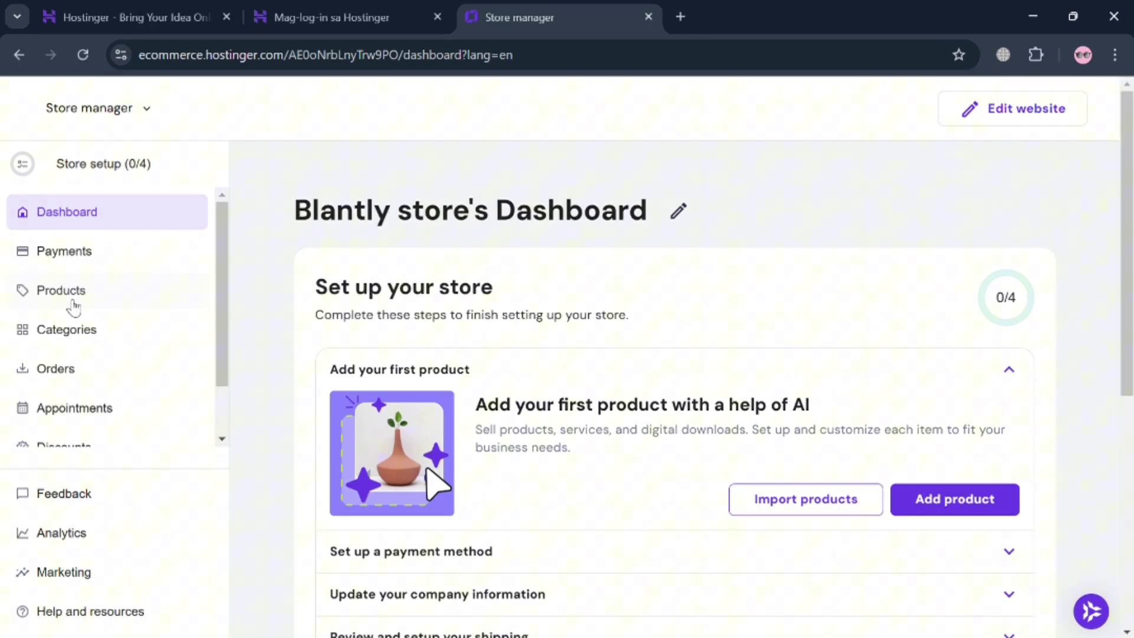
pyautogui.click(74, 302)
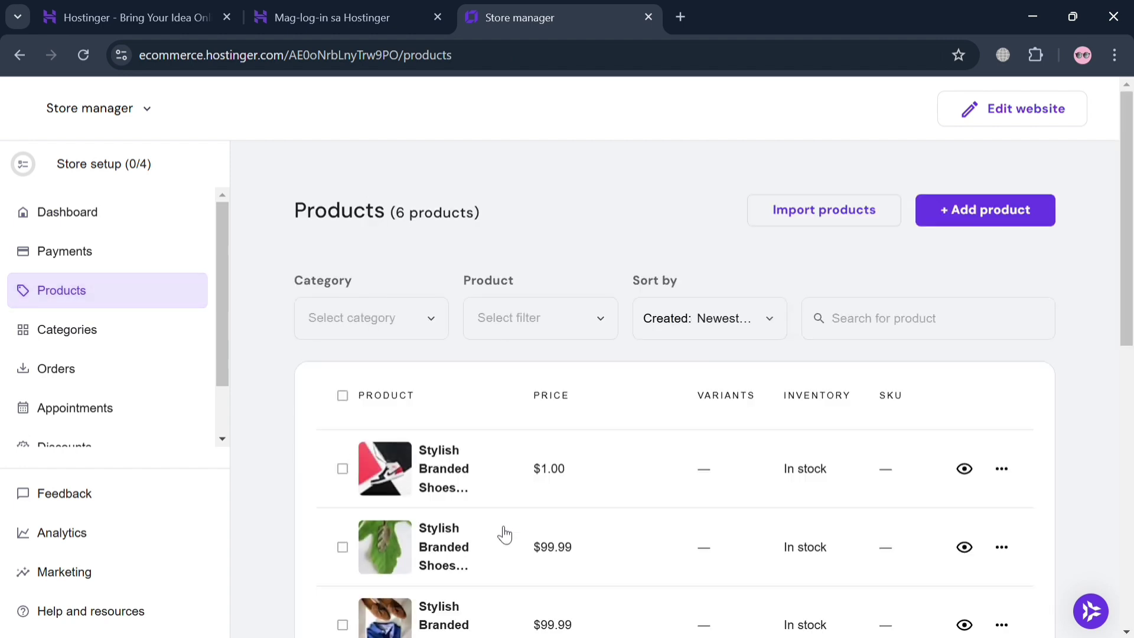
pyautogui.scroll(-2, 505, 534)
pyautogui.scroll(-3, 505, 534)
pyautogui.scroll(-1, 505, 534)
pyautogui.scroll(4, 505, 533)
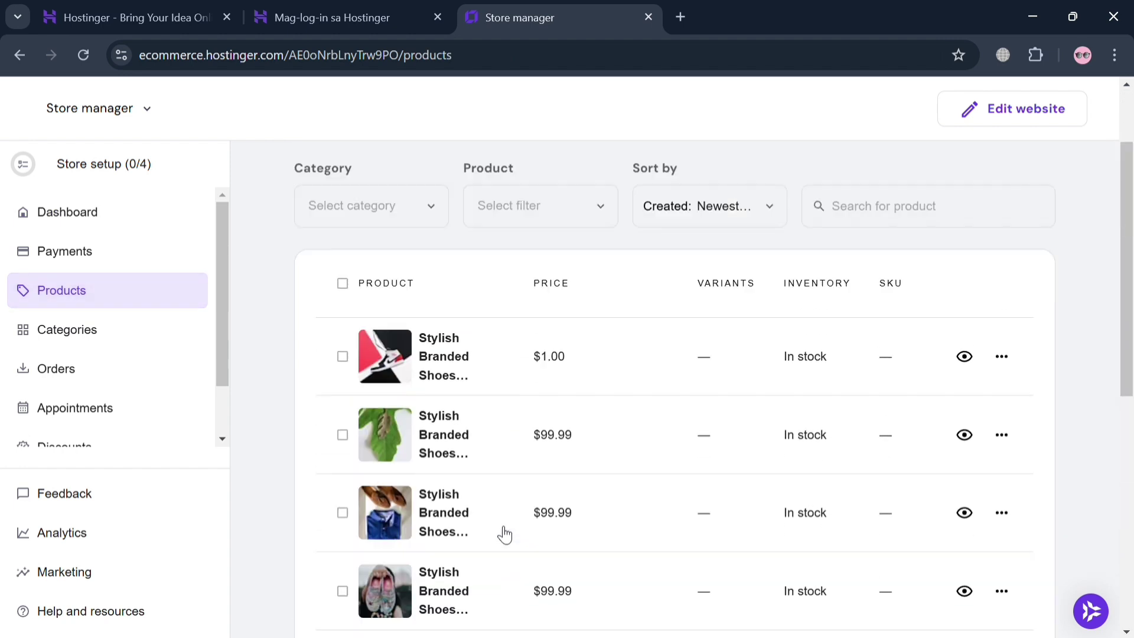
pyautogui.scroll(2, 505, 534)
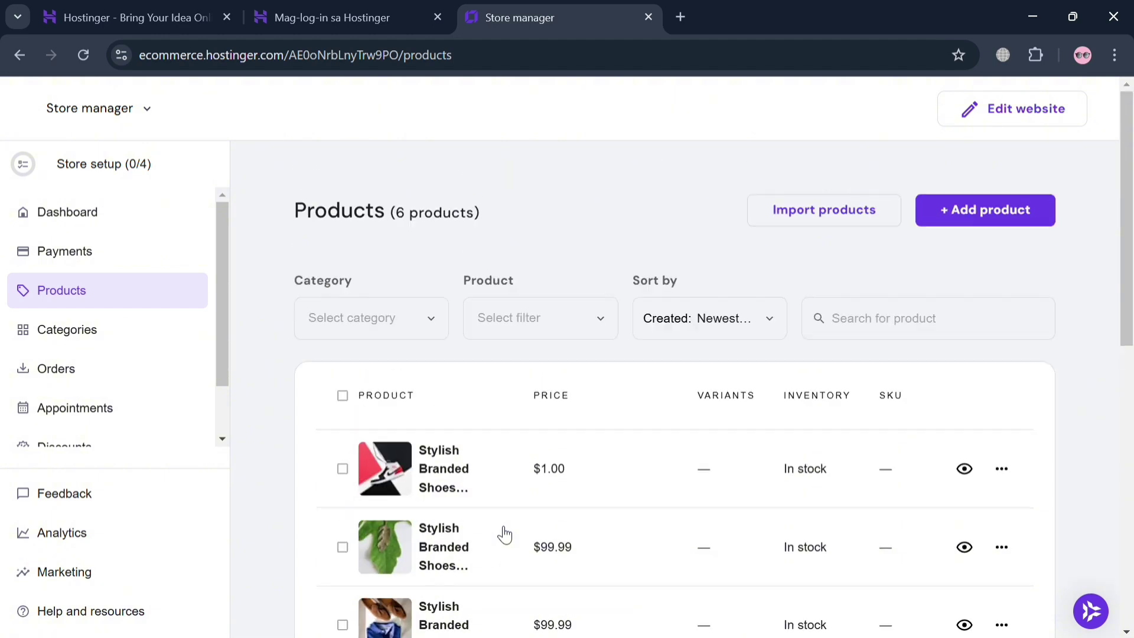
# Step: Start a new Physical product from the Add product button
pyautogui.click(993, 216)
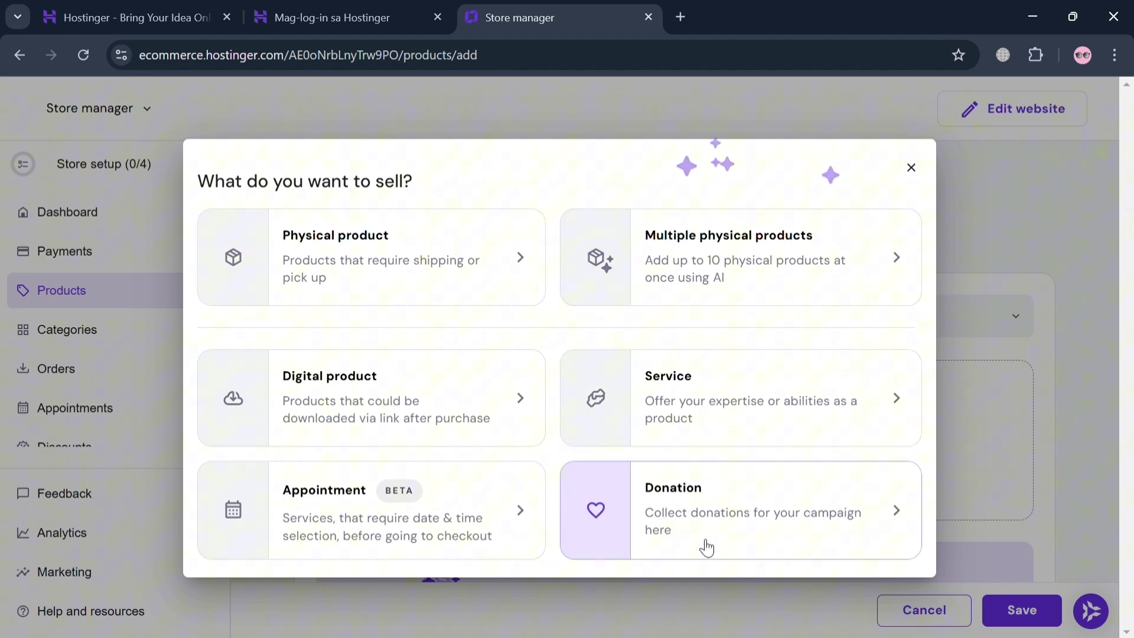
pyautogui.click(426, 262)
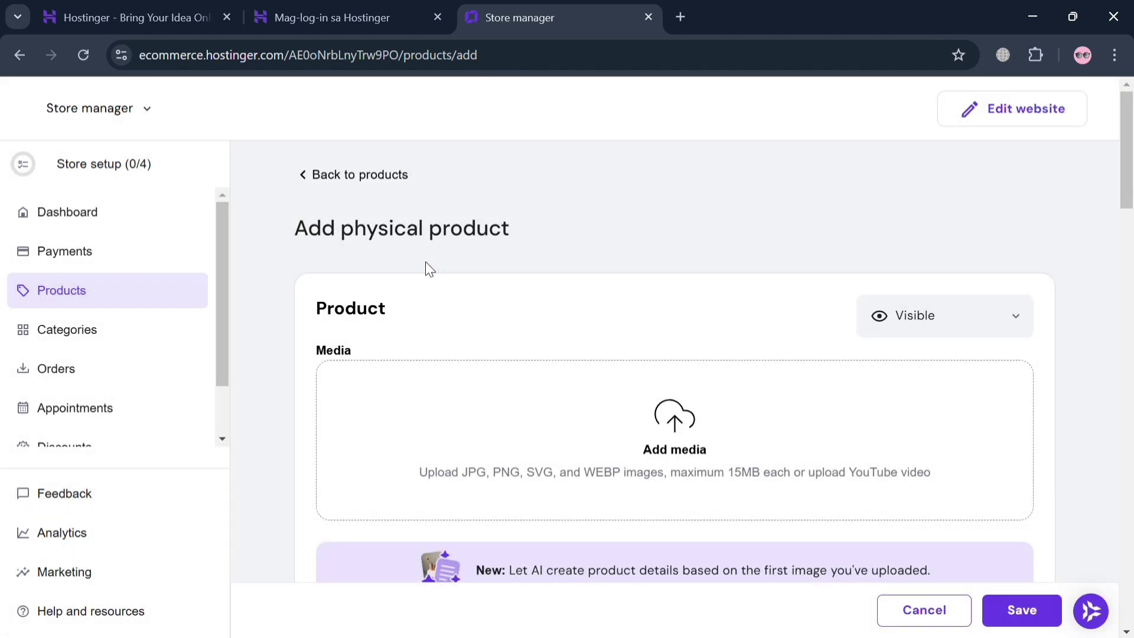
pyautogui.scroll(-3, 585, 453)
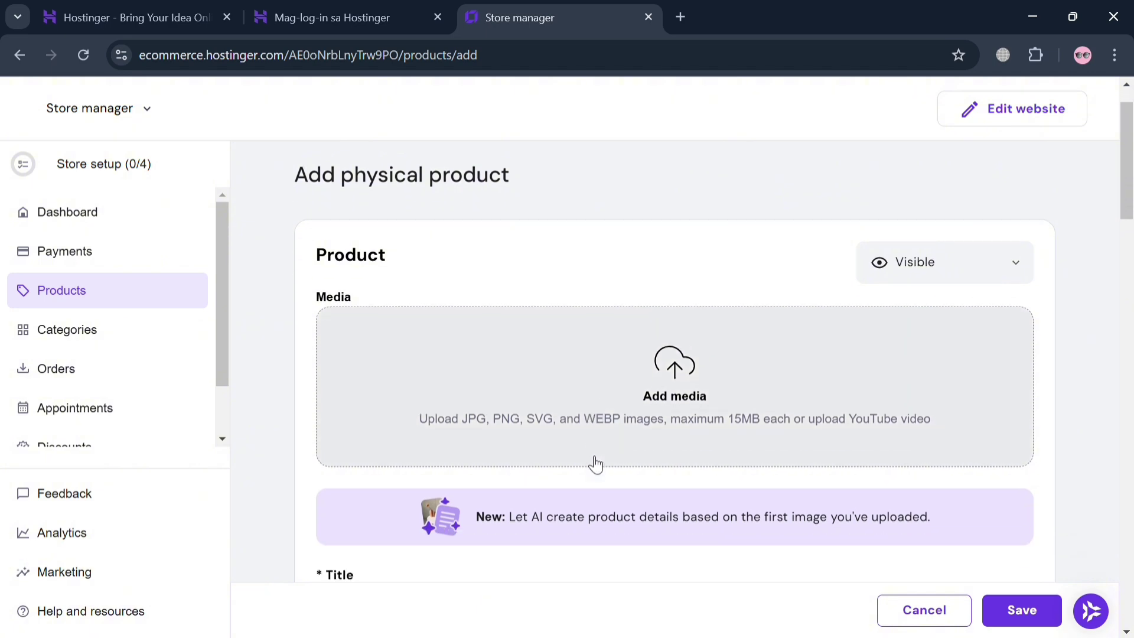
pyautogui.scroll(1, 589, 461)
pyautogui.scroll(1, 592, 463)
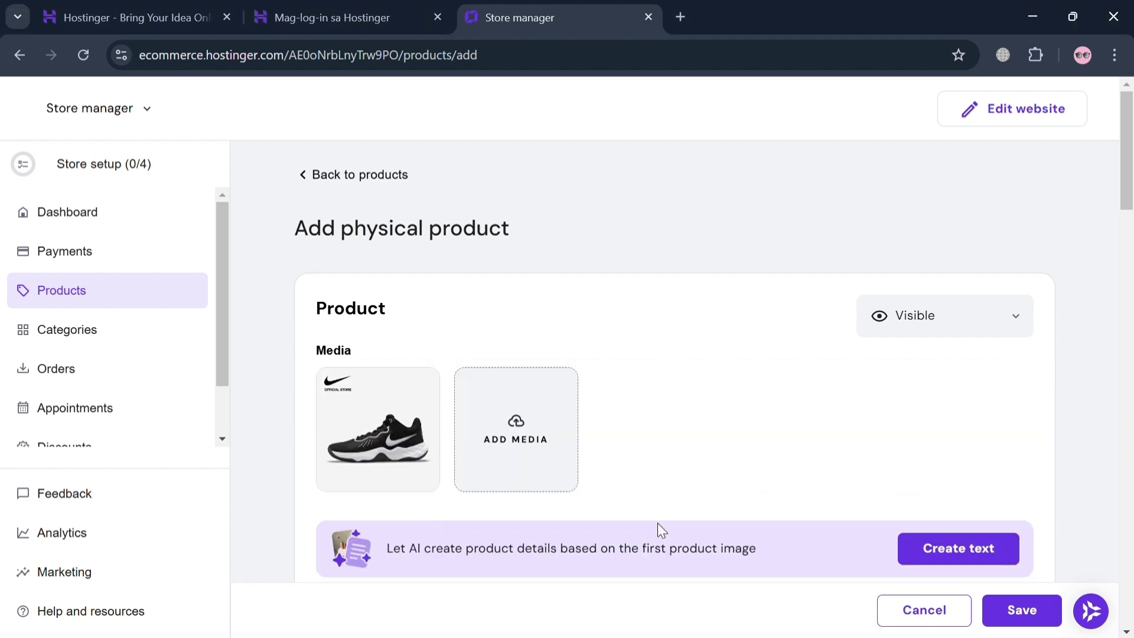
pyautogui.scroll(-4, 632, 463)
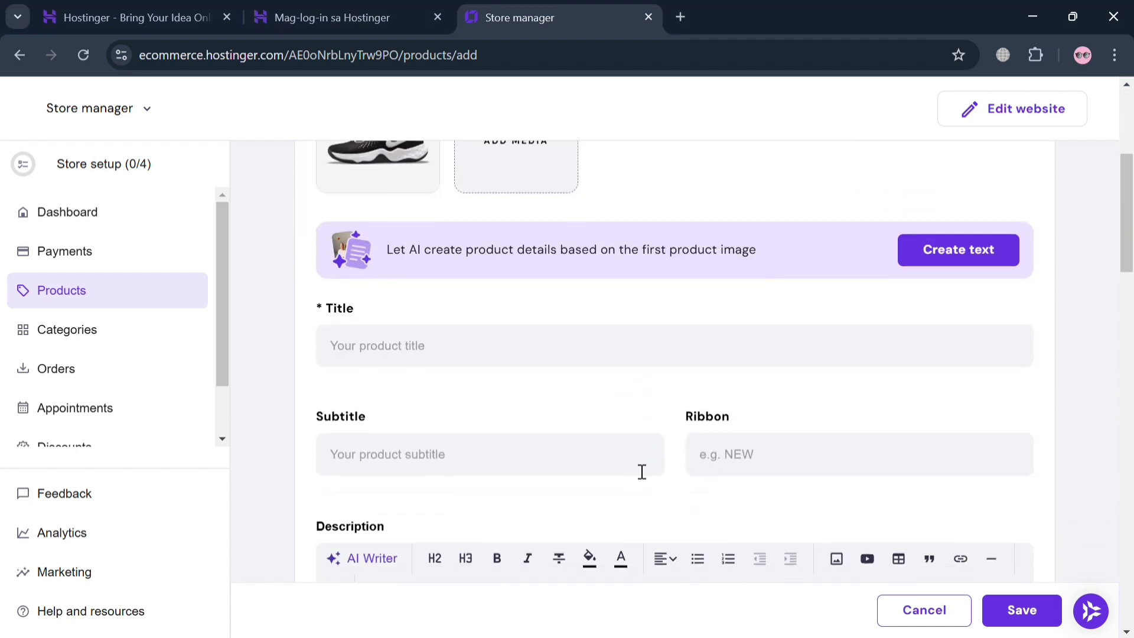
# Step: Fill in title Nike Shoes X23, subtitle Limited Ed, ribbon Branded and description, dismissing AI Writer
pyautogui.click(479, 359)
pyautogui.write('Nike Shoes X23')
pyautogui.click(497, 461)
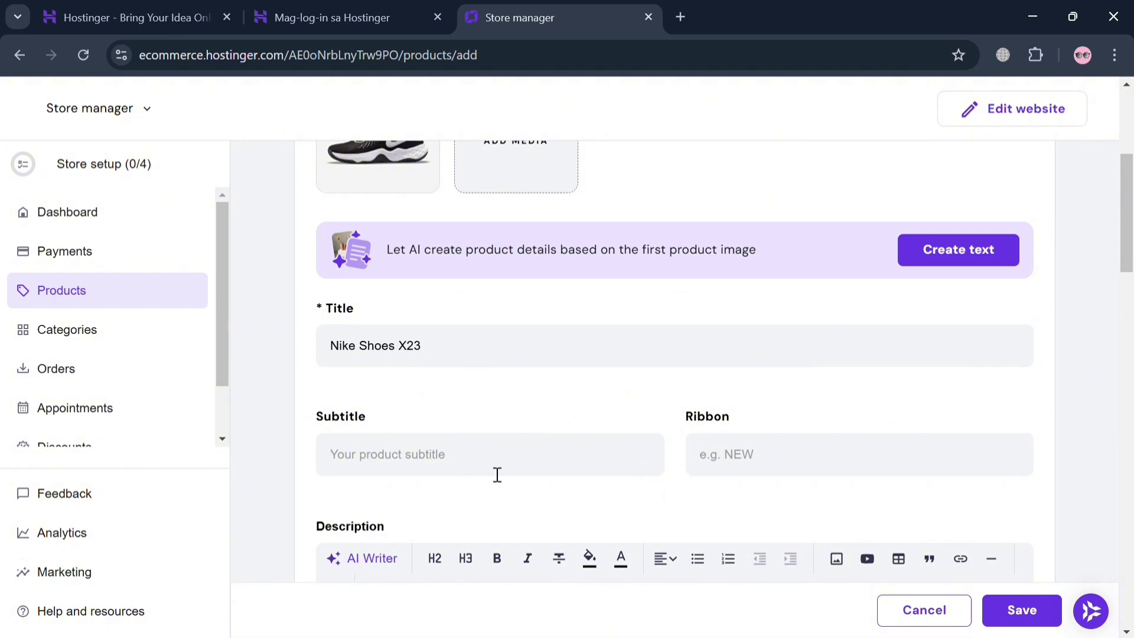
pyautogui.click(879, 466)
pyautogui.write('Bran')
pyautogui.write('ded')
pyautogui.write('Limited')
pyautogui.write('Ed')
pyautogui.scroll(-3, 628, 469)
pyautogui.click(627, 468)
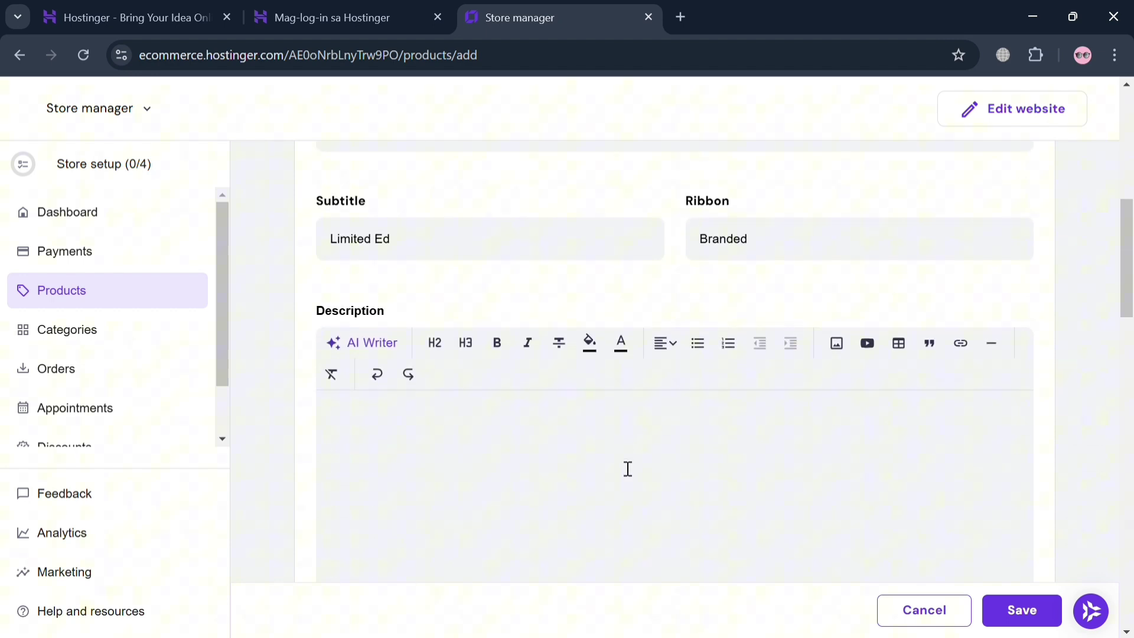
pyautogui.write('Limited ')
pyautogui.write('Edition Black and White ')
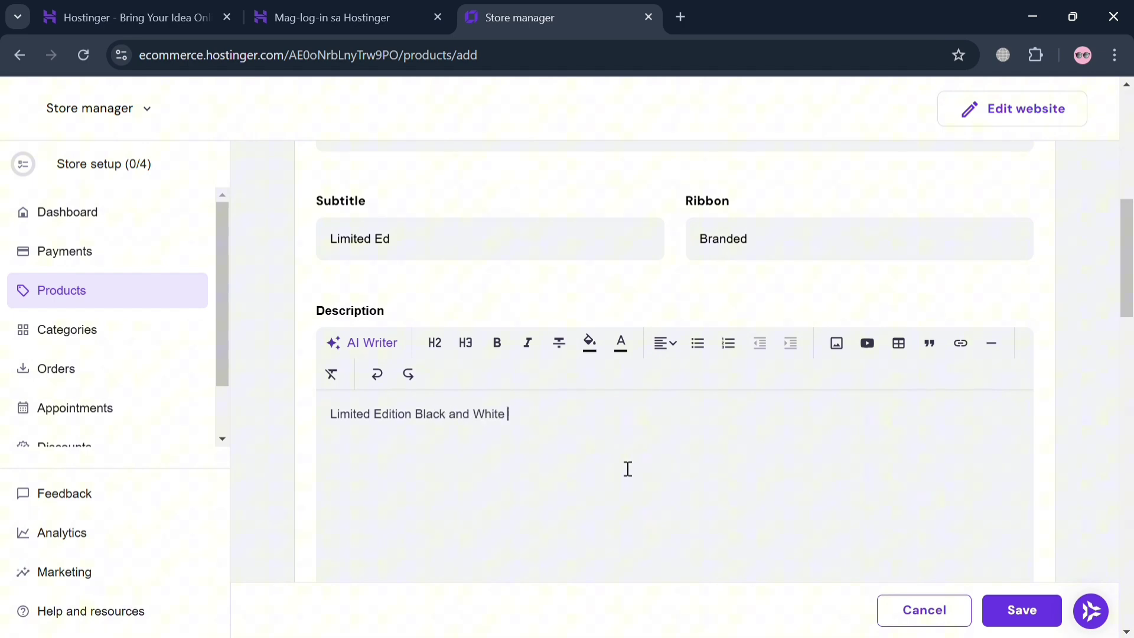
pyautogui.write('X23')
pyautogui.scroll(1, 627, 468)
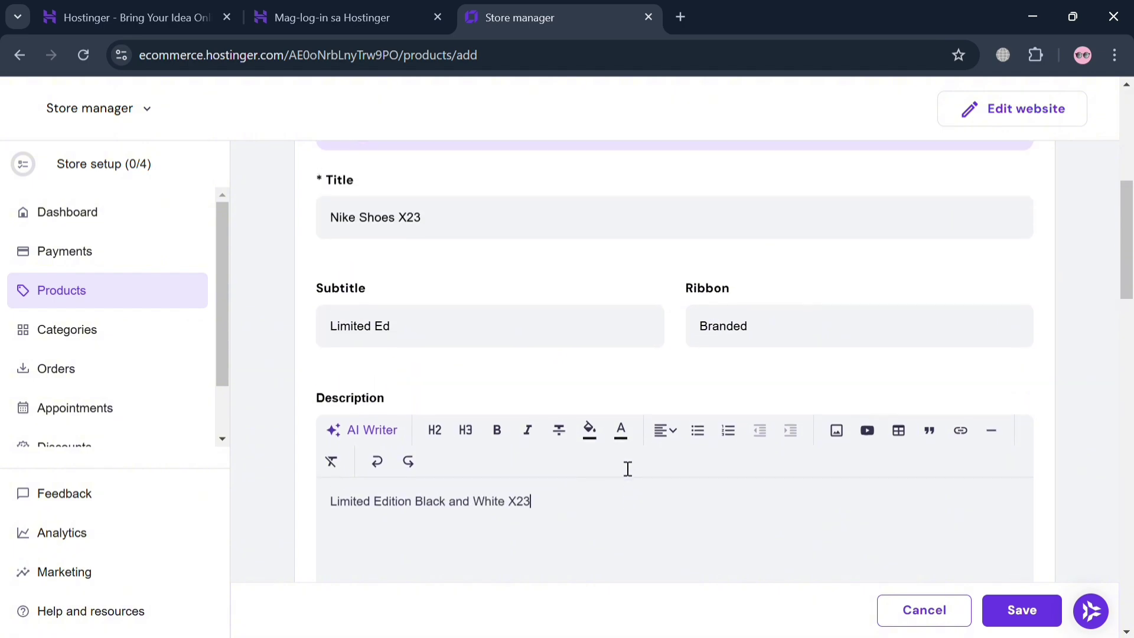
pyautogui.scroll(-3, 627, 469)
pyautogui.scroll(-3, 627, 469)
pyautogui.scroll(-1, 628, 469)
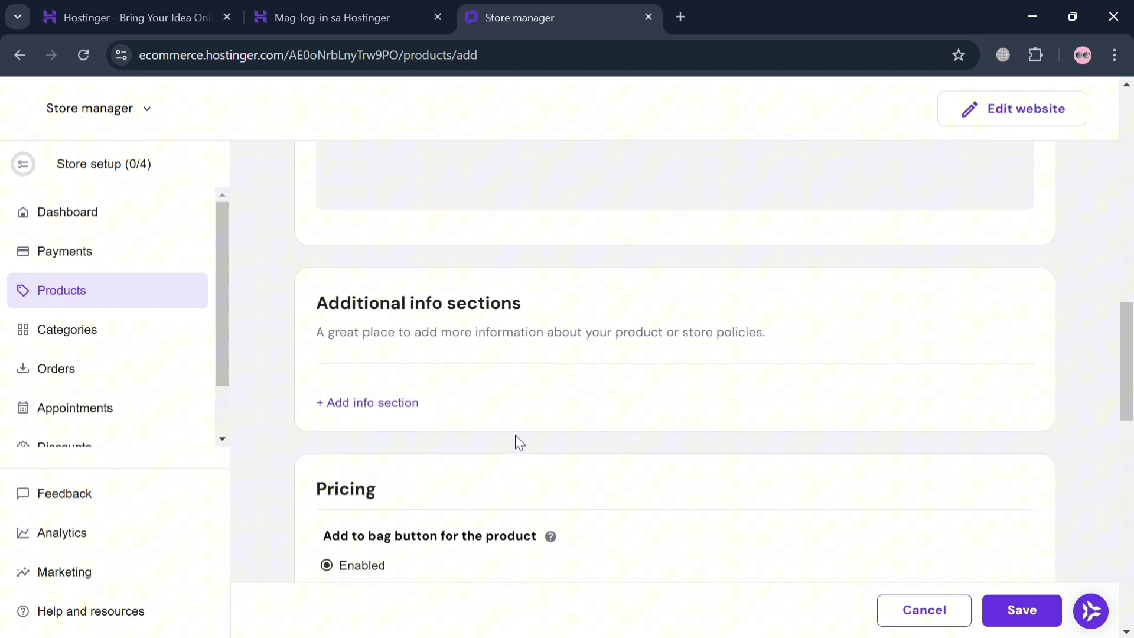
pyautogui.scroll(3, 405, 401)
pyautogui.scroll(-2, 406, 401)
pyautogui.scroll(2, 406, 402)
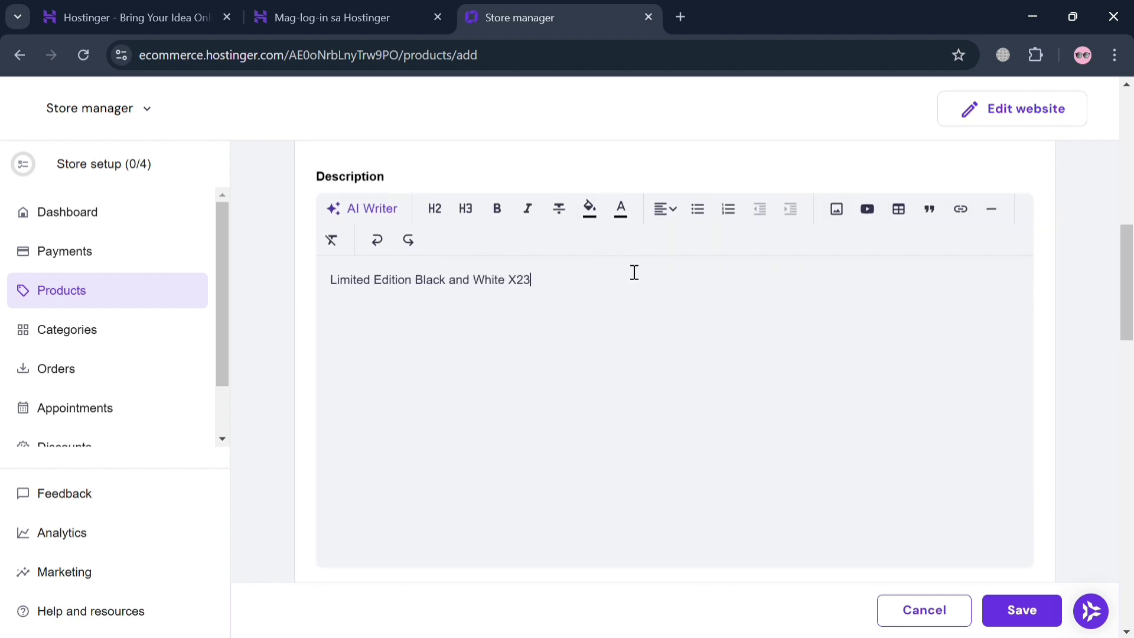
pyautogui.scroll(-3, 564, 426)
pyautogui.scroll(3, 555, 416)
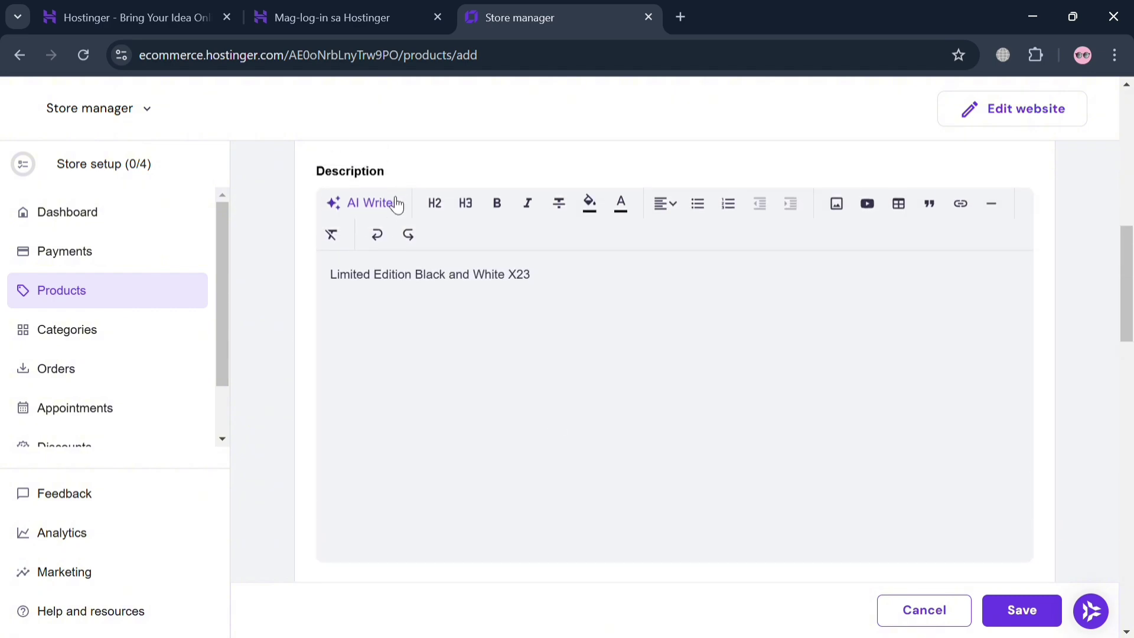
pyautogui.click(395, 204)
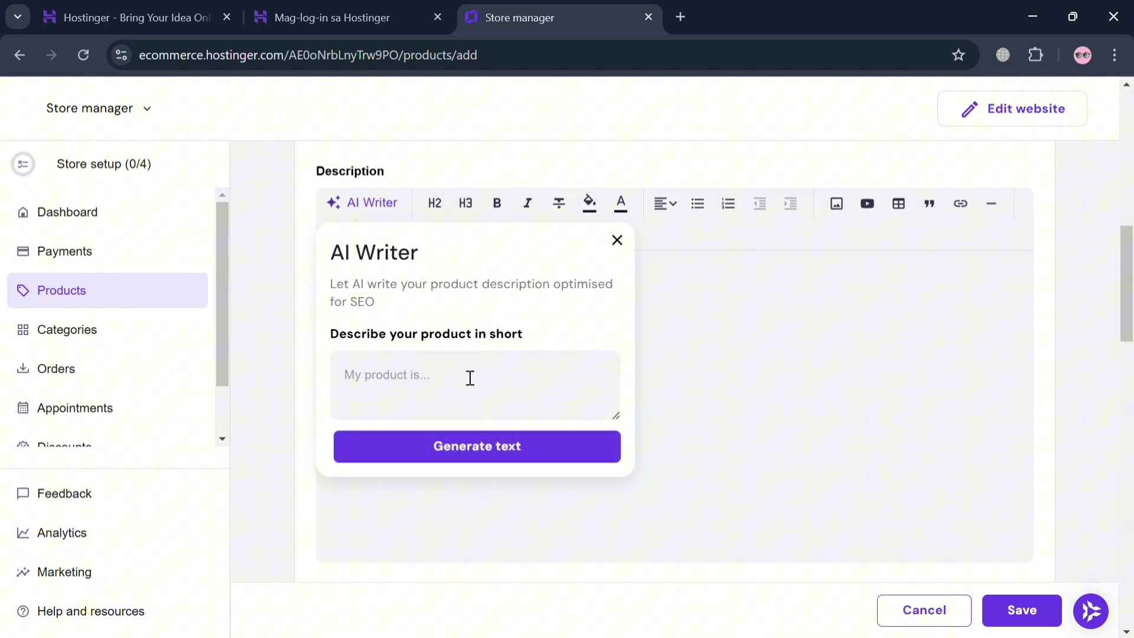
pyautogui.click(618, 240)
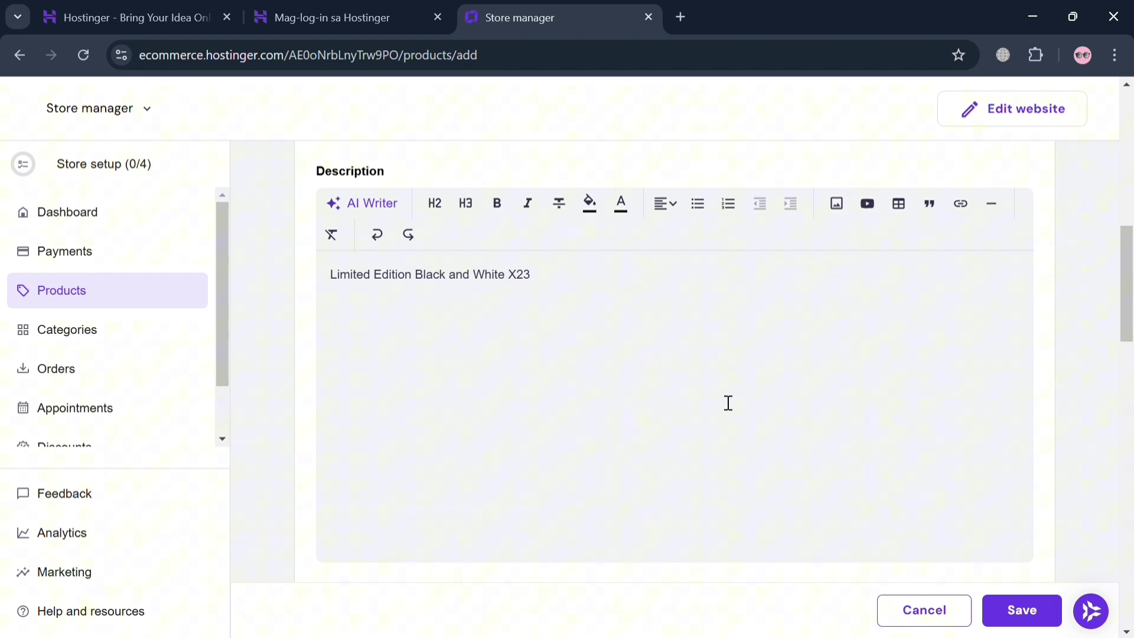
pyautogui.scroll(-3, 725, 407)
pyautogui.scroll(-3, 718, 412)
pyautogui.scroll(-3, 712, 410)
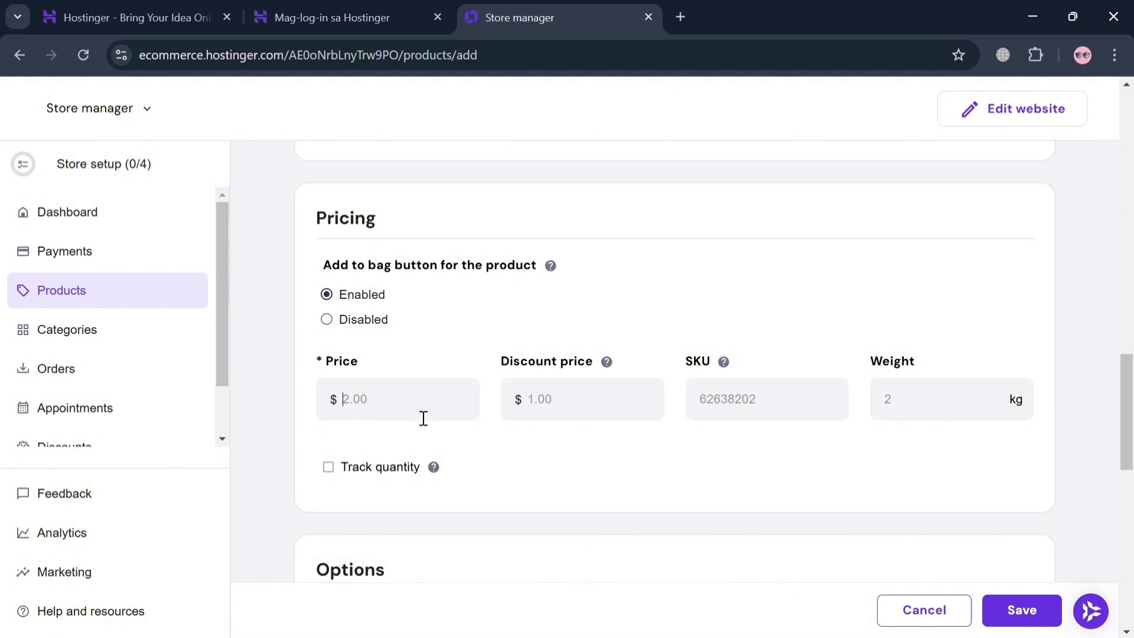
pyautogui.write('400')
# Step: Enter price 400, discount price 350, weight 1.5 kg, and a tracked quantity of 100
pyautogui.click(573, 398)
pyautogui.write('2')
pyautogui.press('BackSpace')
pyautogui.write('350')
pyautogui.click(925, 415)
pyautogui.scroll(-2, 925, 418)
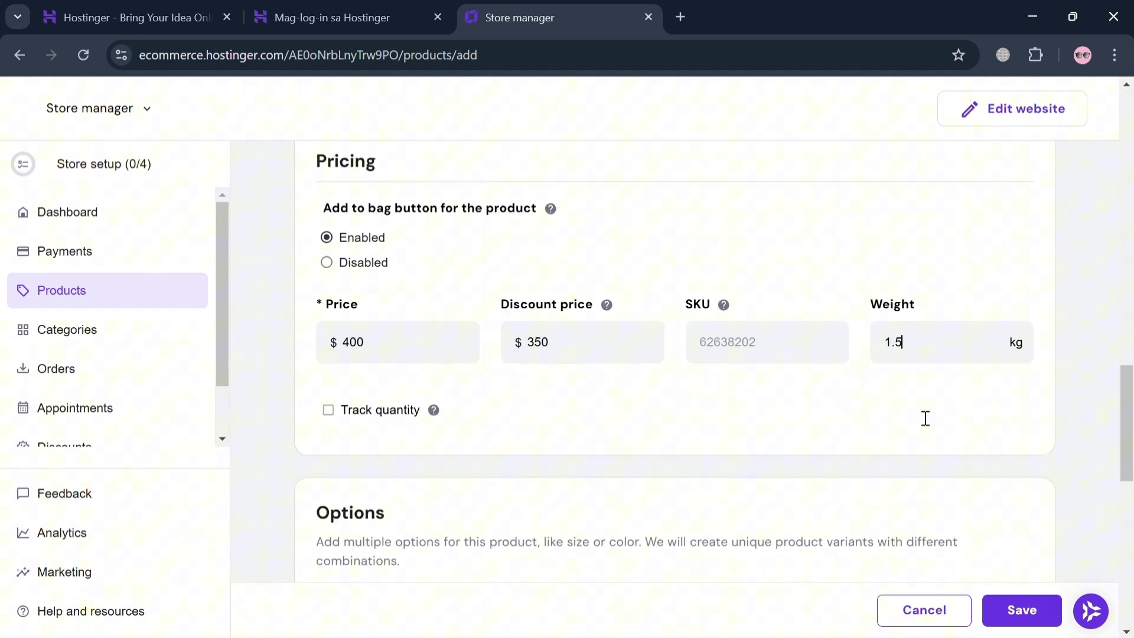
pyautogui.scroll(-1, 926, 419)
pyautogui.click(328, 374)
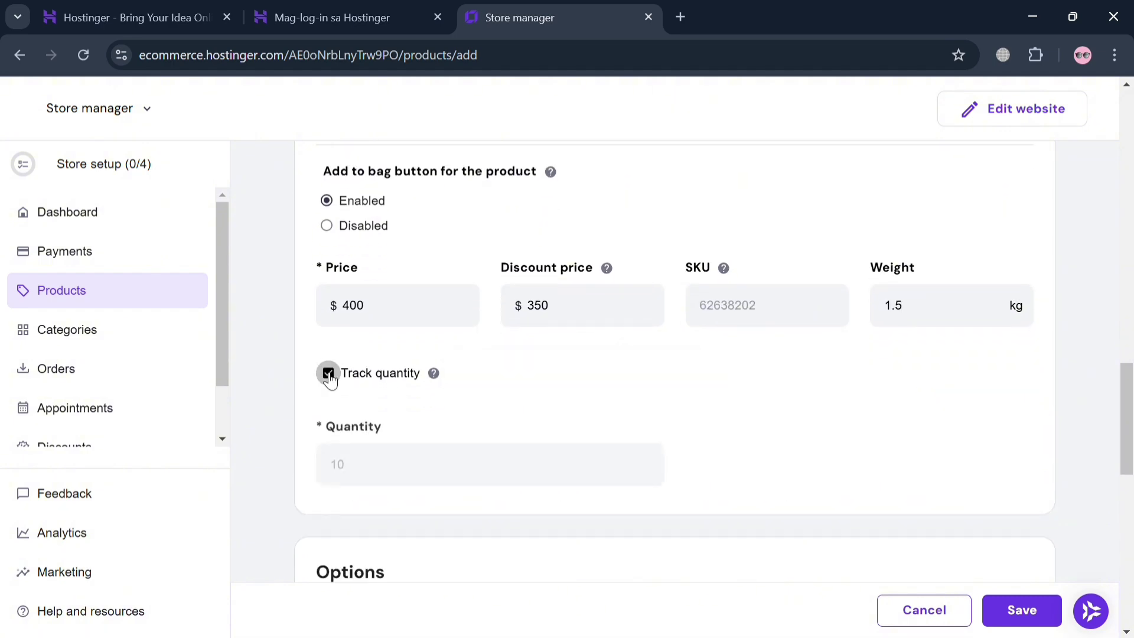
pyautogui.click(382, 470)
pyautogui.write('100')
pyautogui.scroll(-3, 381, 494)
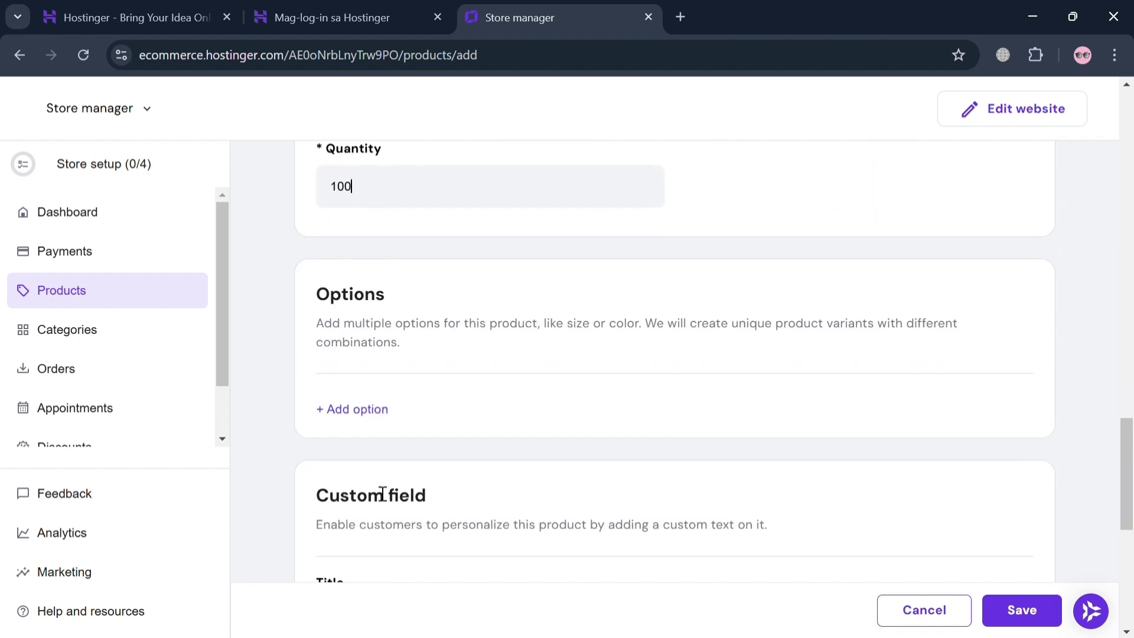
# Step: Add a Size option with the single value Size 42
pyautogui.click(344, 405)
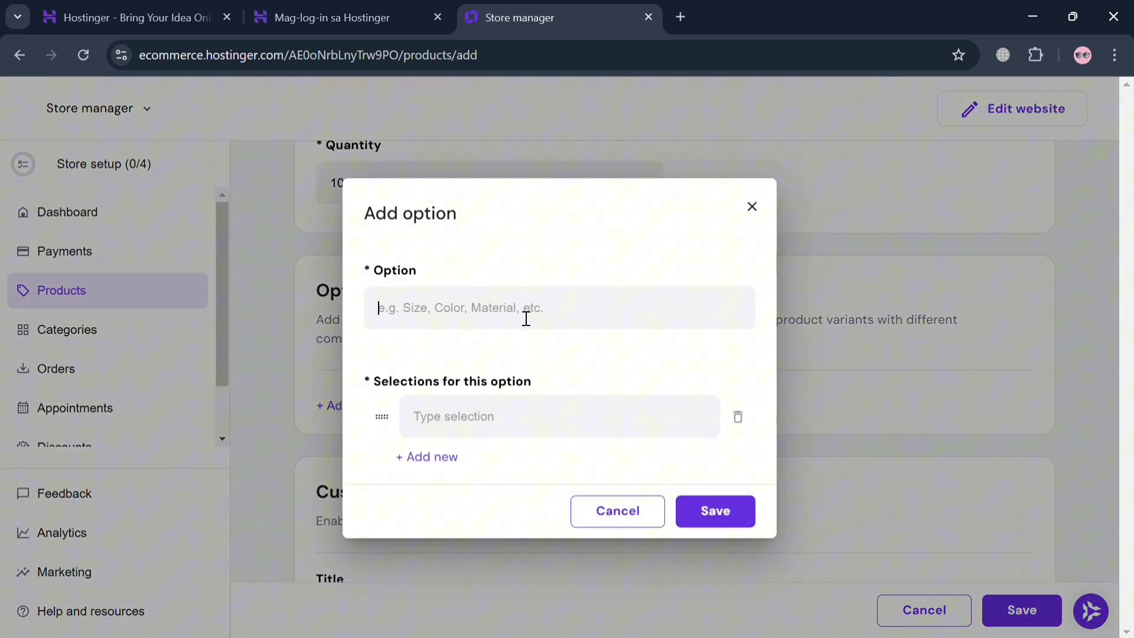
pyautogui.write('Size')
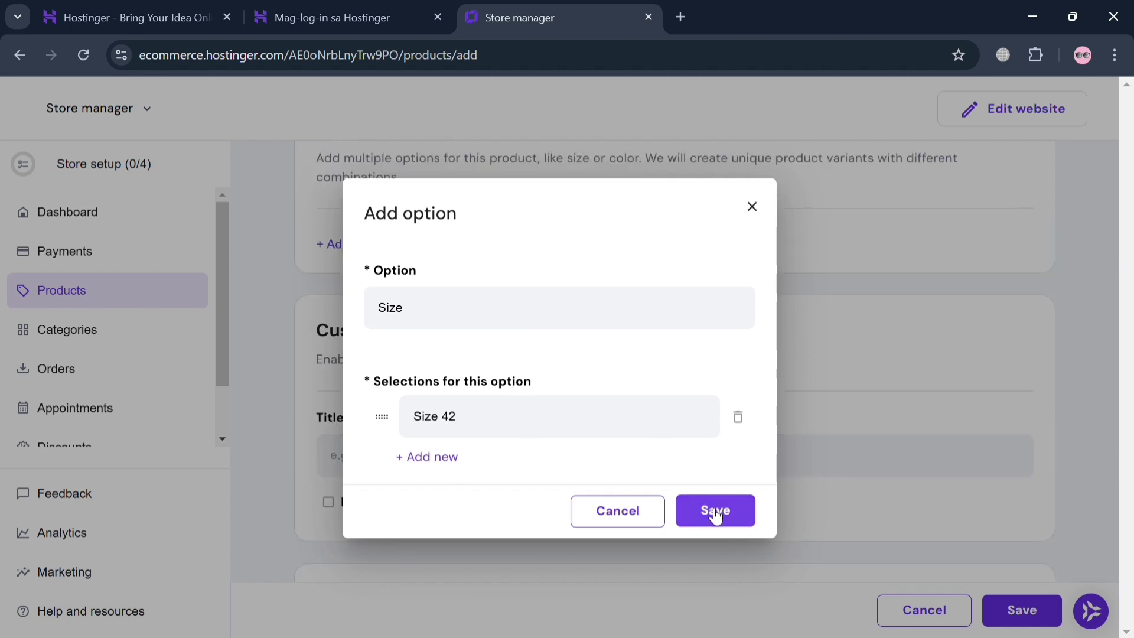
pyautogui.click(716, 512)
pyautogui.scroll(3, 512, 403)
pyautogui.scroll(2, 512, 403)
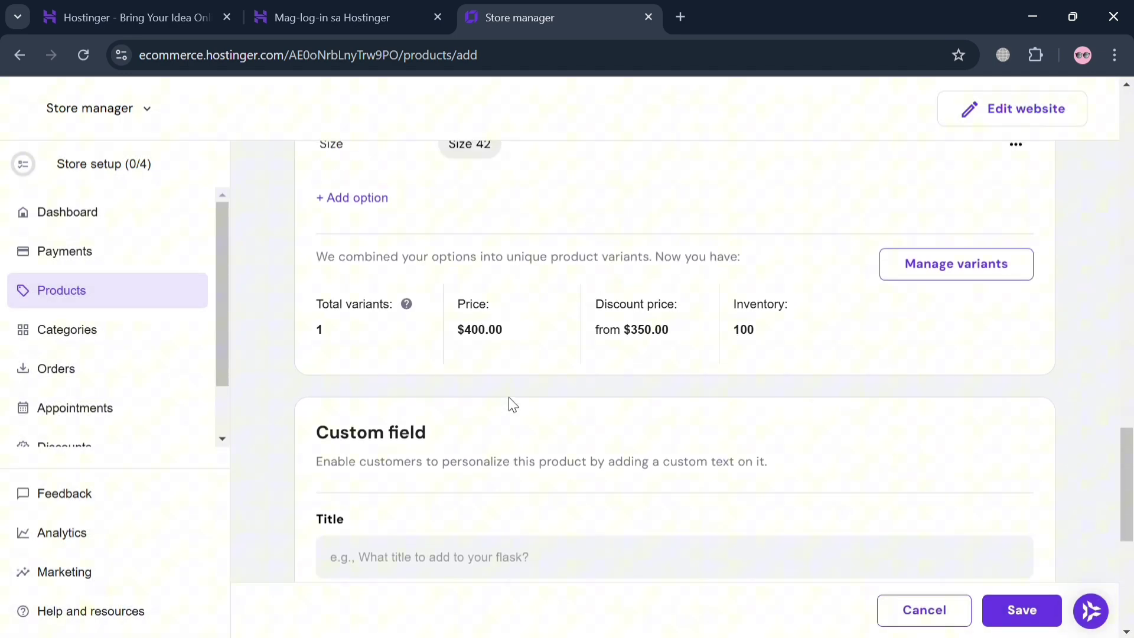
pyautogui.scroll(-1, 510, 397)
pyautogui.scroll(4, 509, 397)
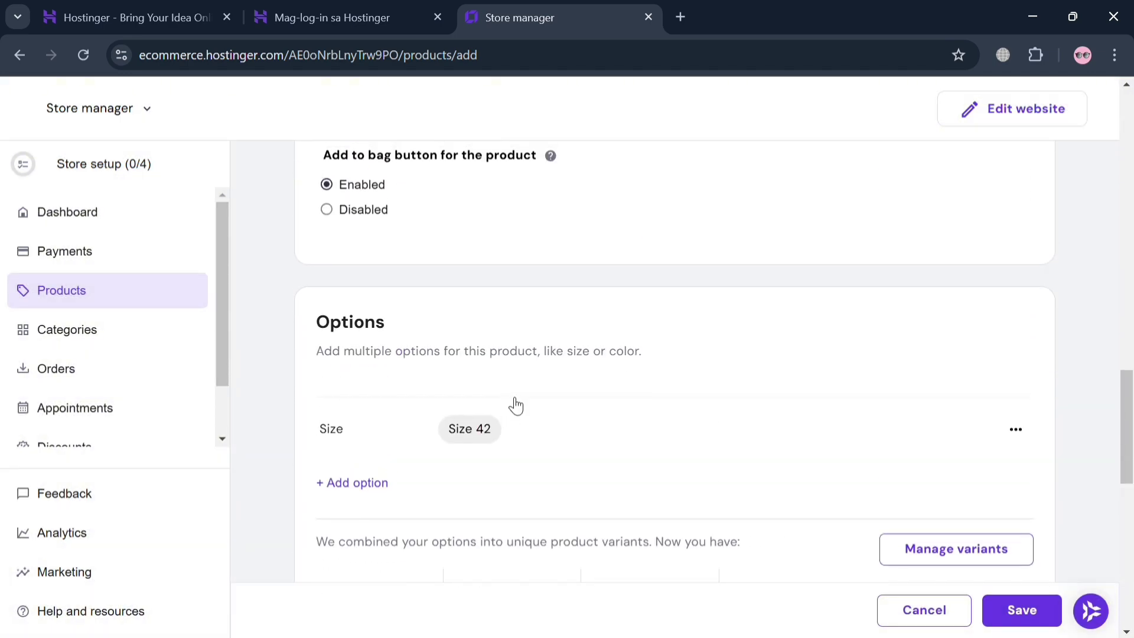
pyautogui.scroll(-1, 513, 404)
pyautogui.scroll(-3, 517, 404)
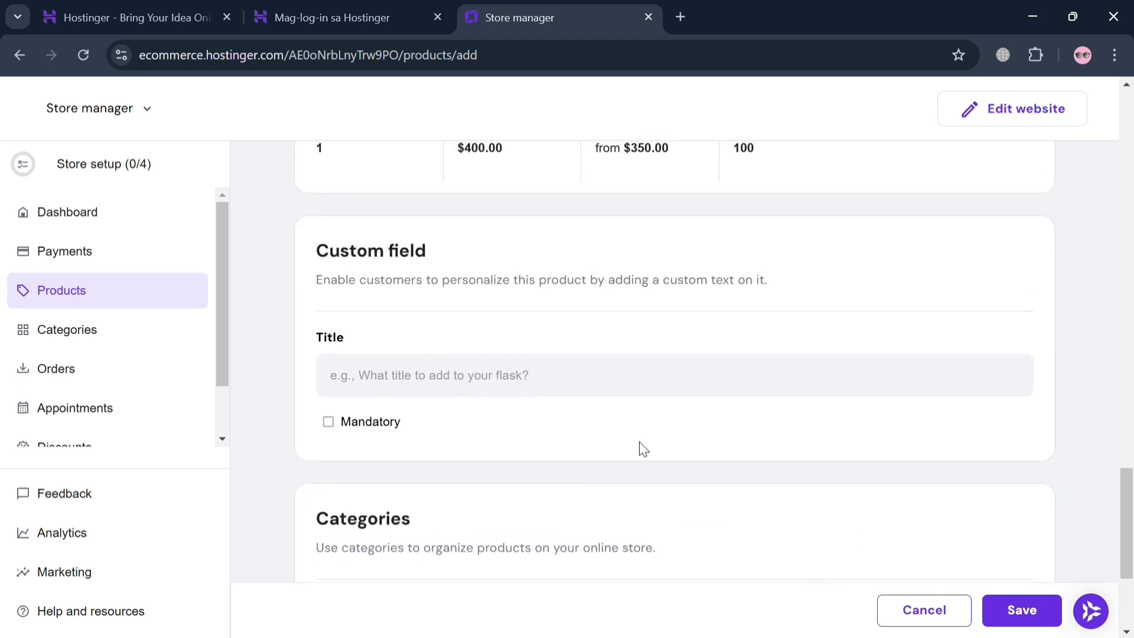
pyautogui.scroll(-2, 643, 449)
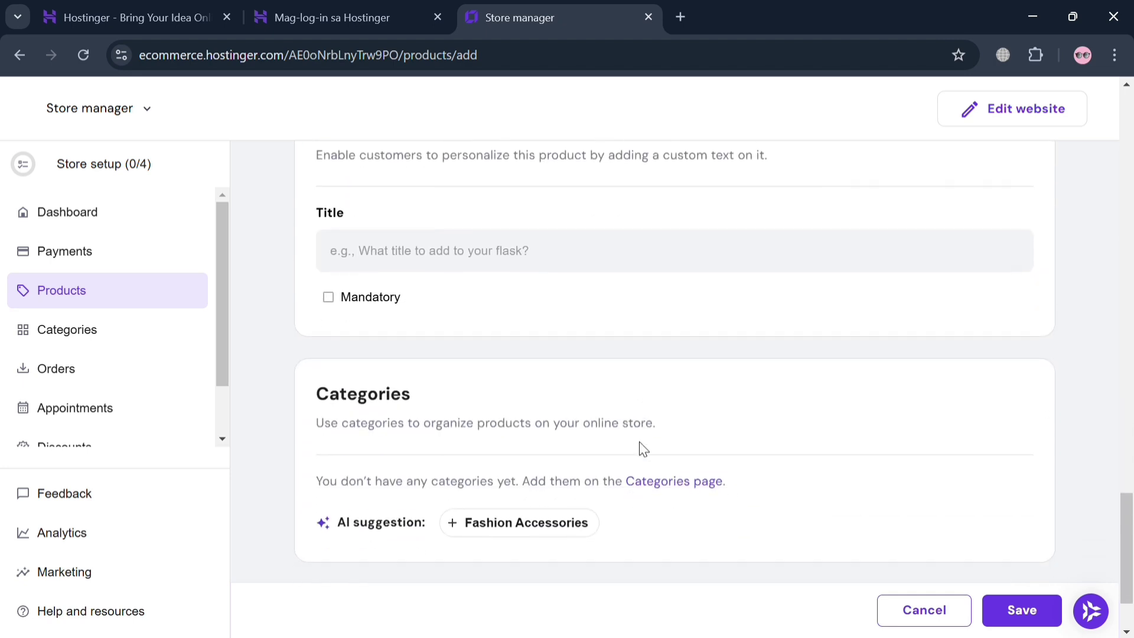
# Step: Save Nike Shoes X23, then check its visibility choices and actions menu in Products
pyautogui.click(1023, 611)
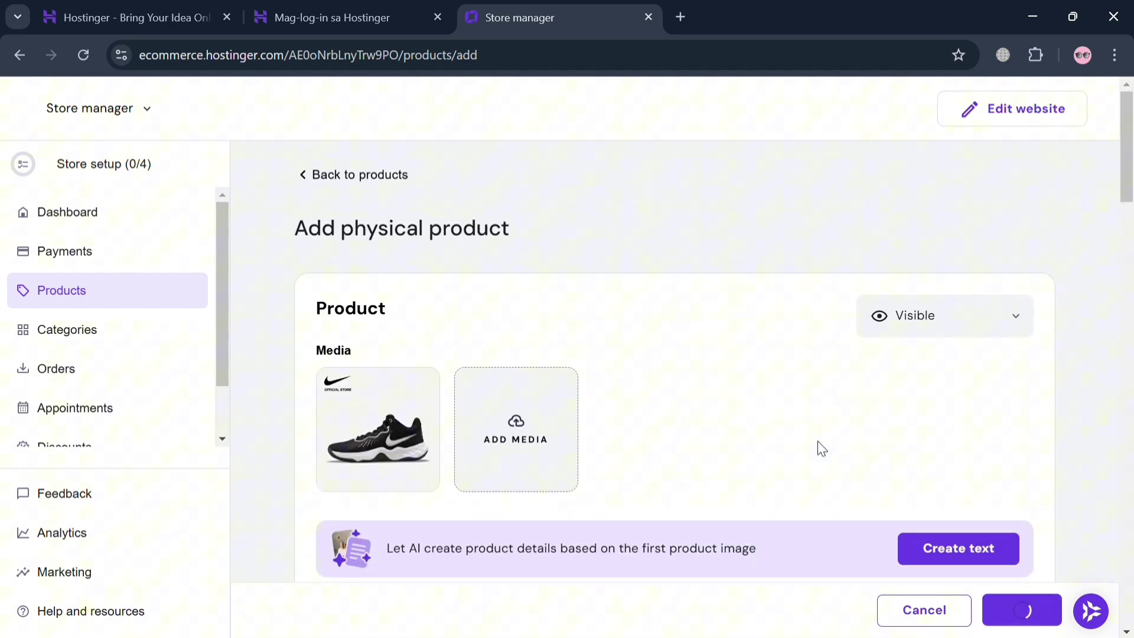
pyautogui.click(954, 317)
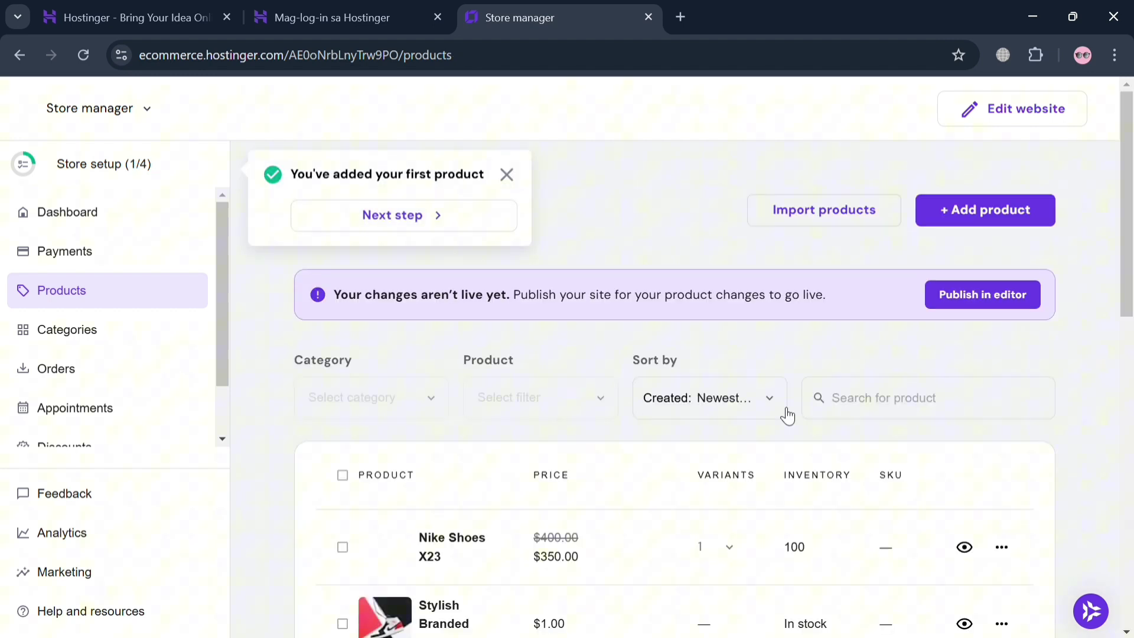
pyautogui.scroll(-2, 1007, 377)
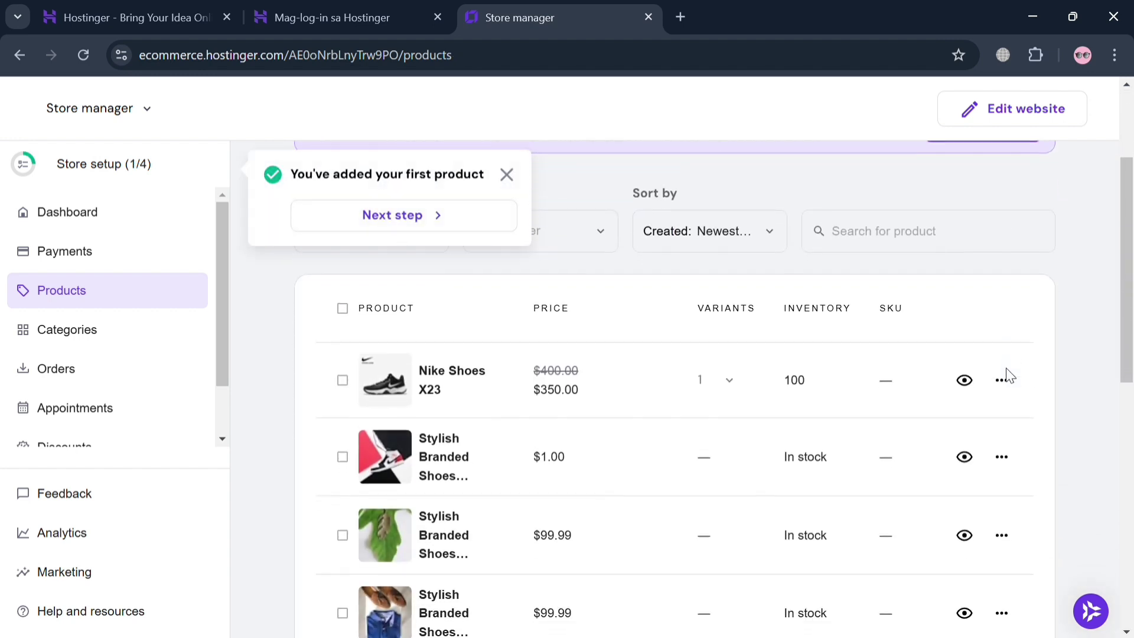
pyautogui.scroll(-1, 1007, 376)
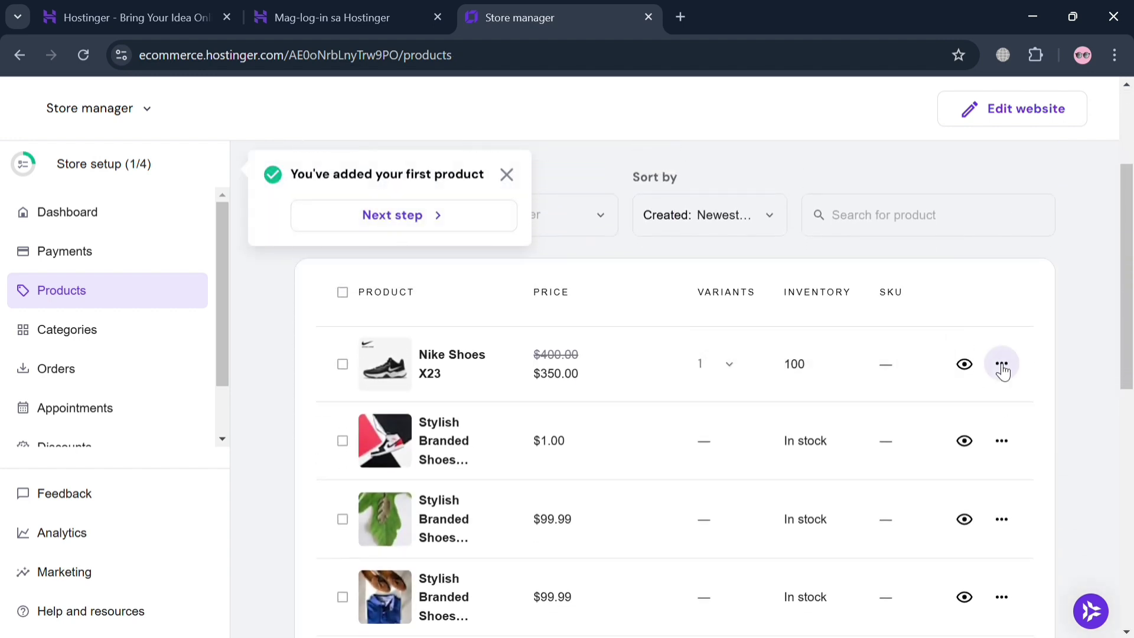
pyautogui.click(1001, 365)
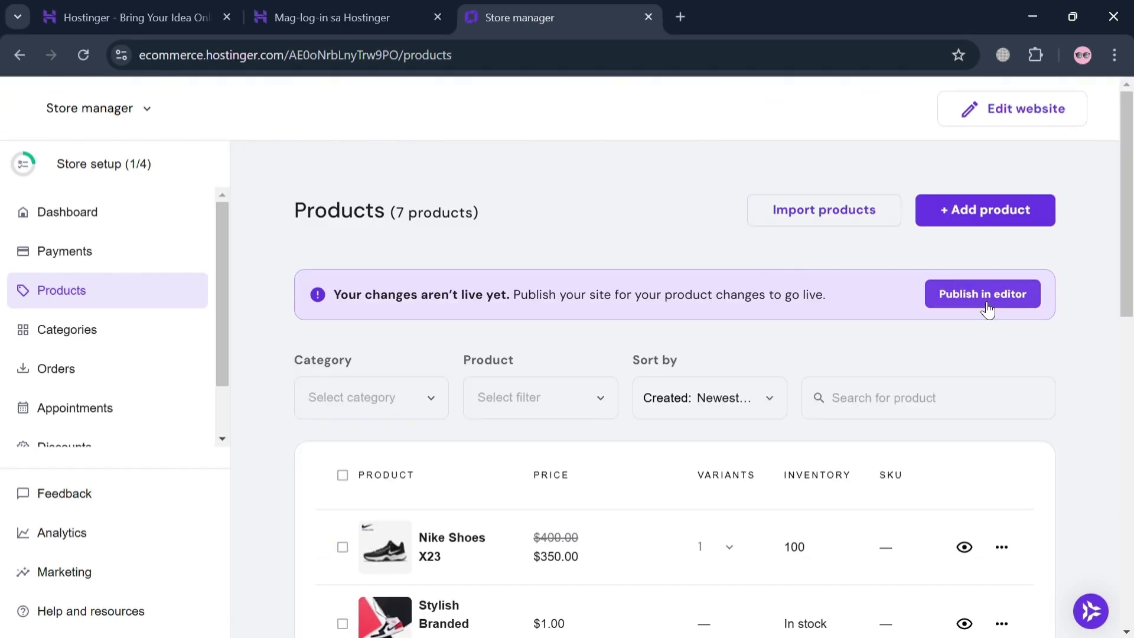
# Step: Publish the product changes and open the Nike Shoes X23 card from the Shop page
pyautogui.click(987, 307)
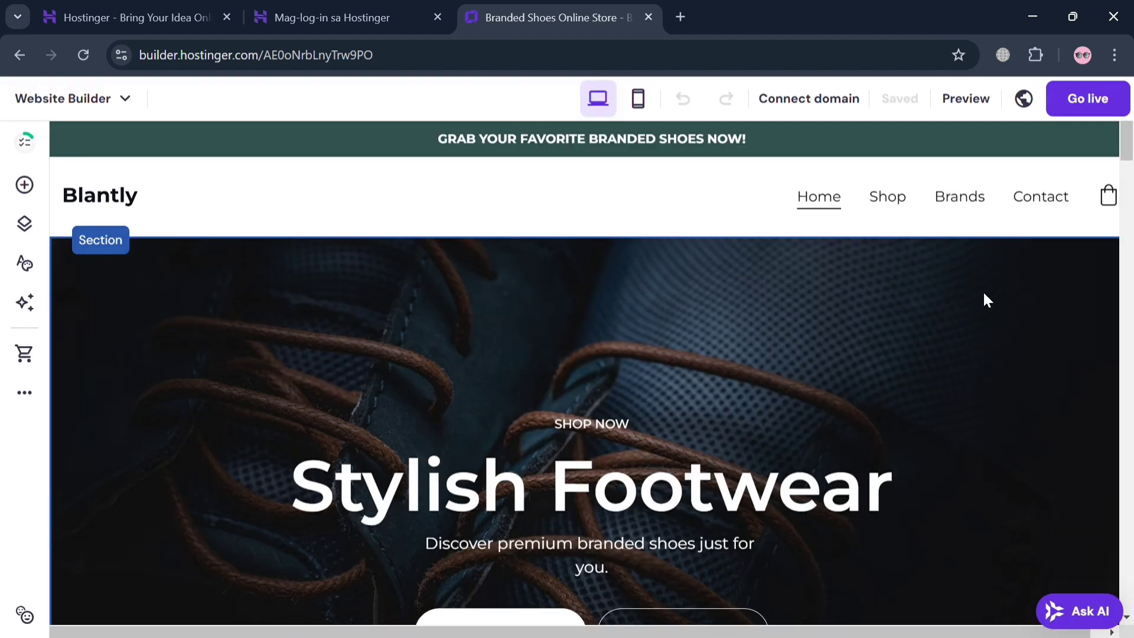
pyautogui.click(888, 197)
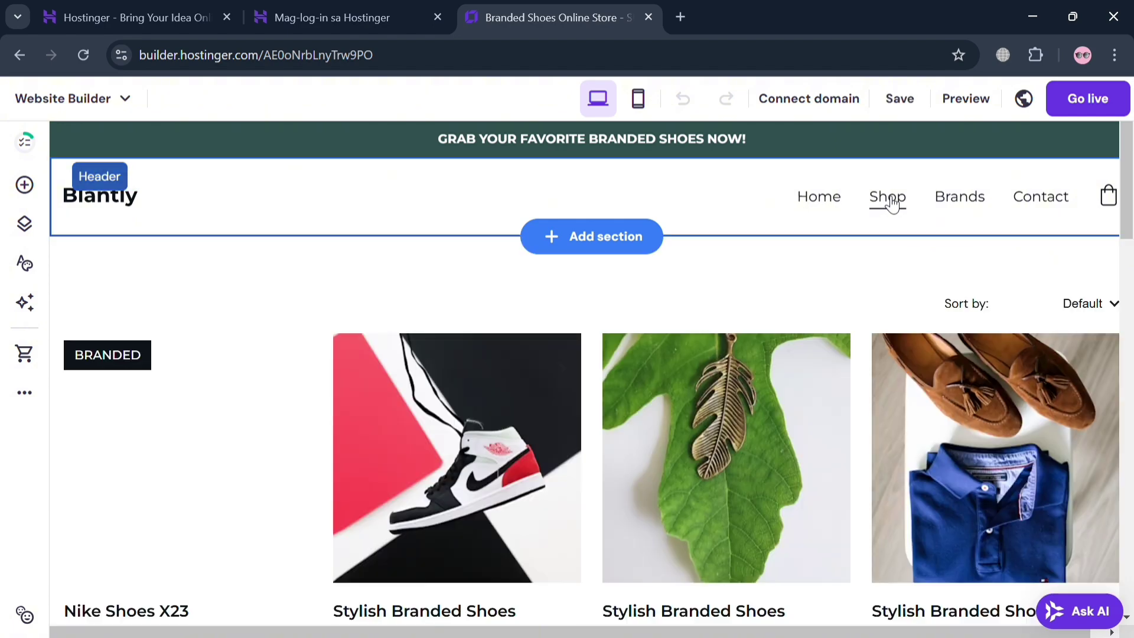
pyautogui.scroll(-3, 177, 506)
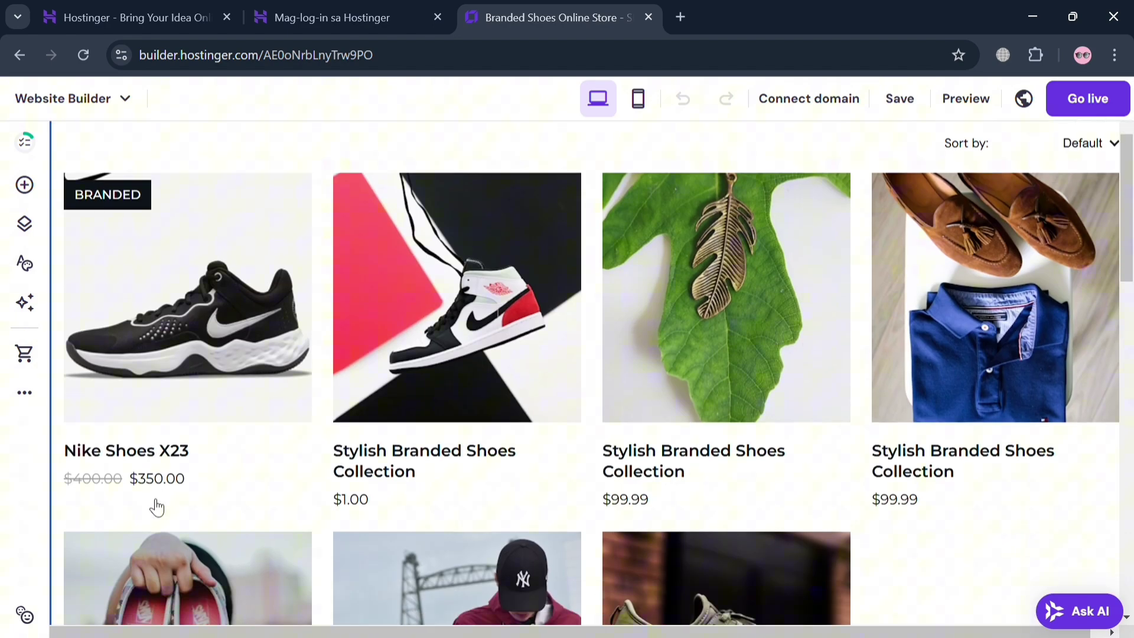
pyautogui.click(163, 437)
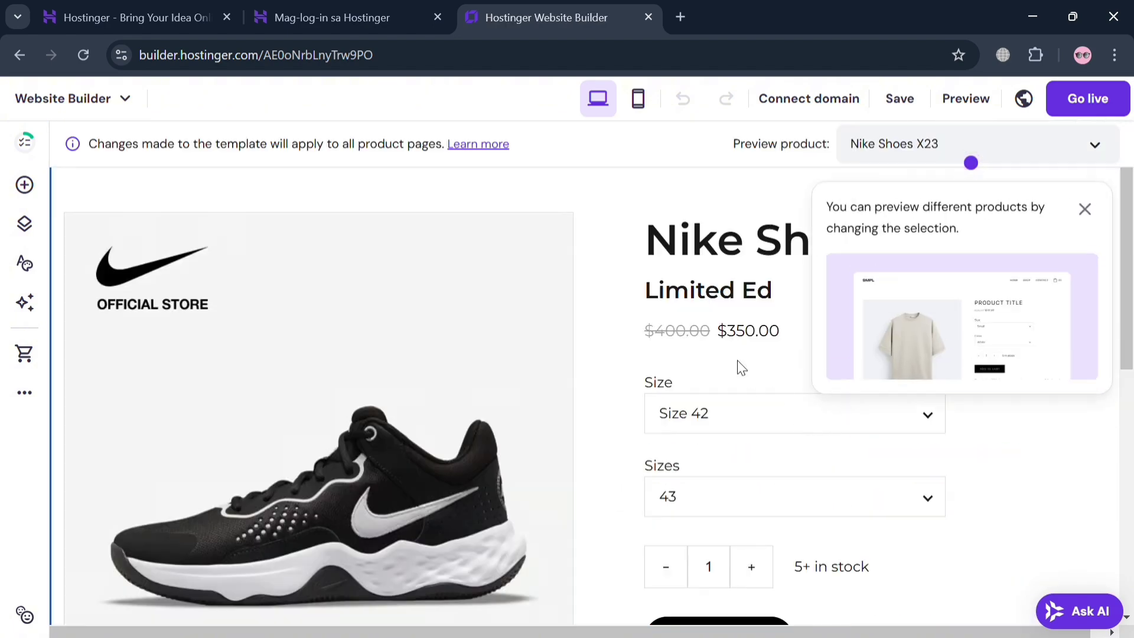
# Step: Preview Nike Shoes X23 in the product page template and select its Size option
pyautogui.click(1085, 209)
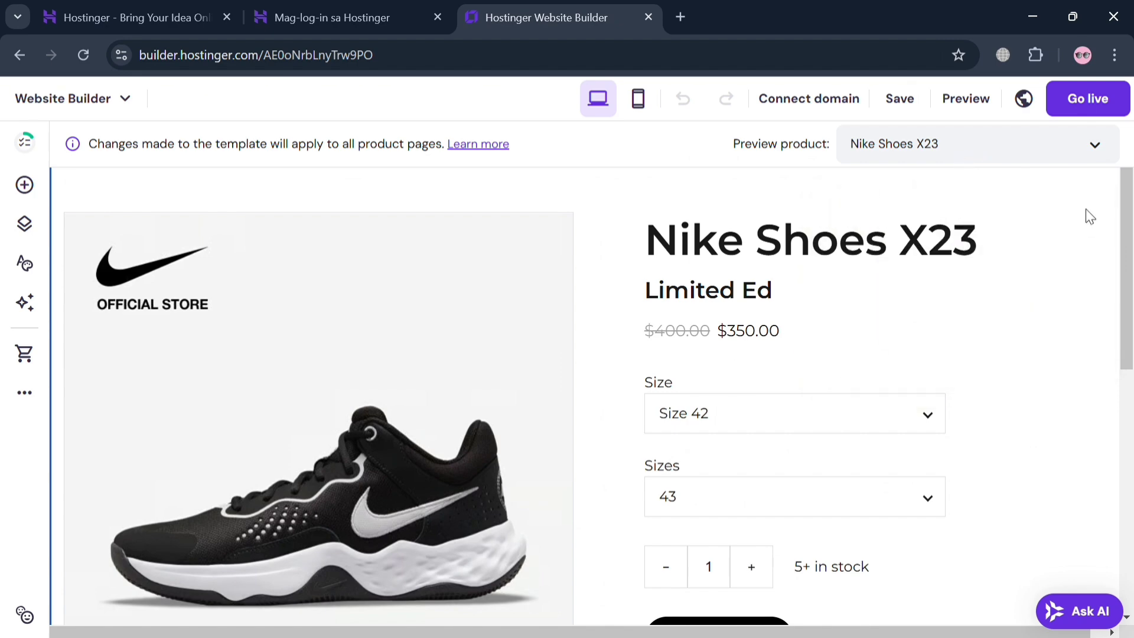
pyautogui.click(970, 144)
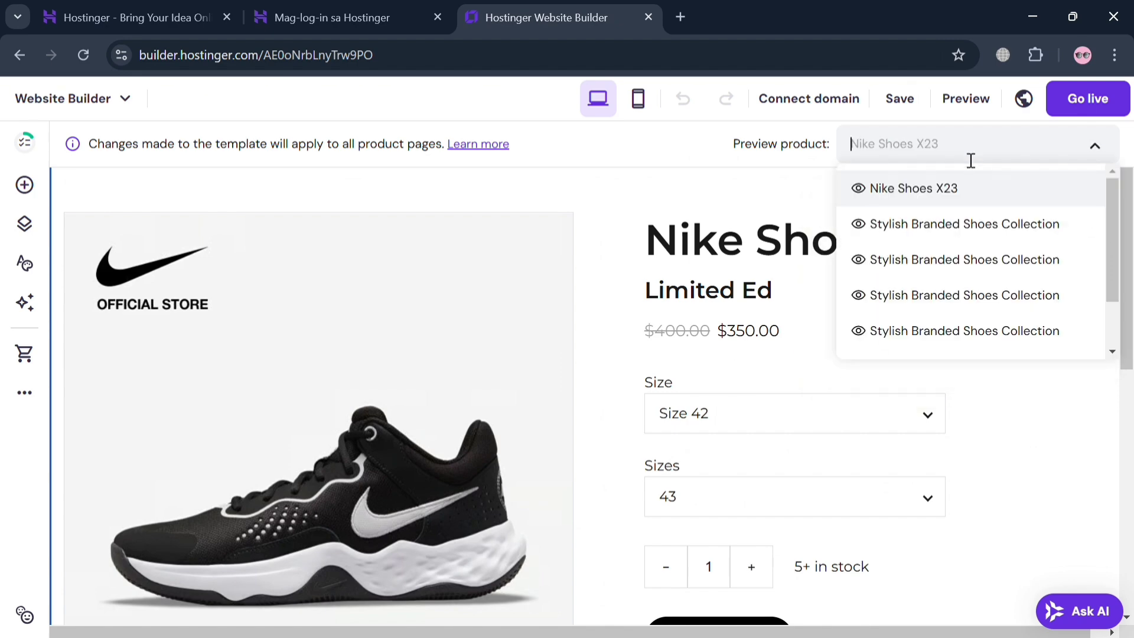
pyautogui.click(889, 190)
pyautogui.scroll(-2, 767, 399)
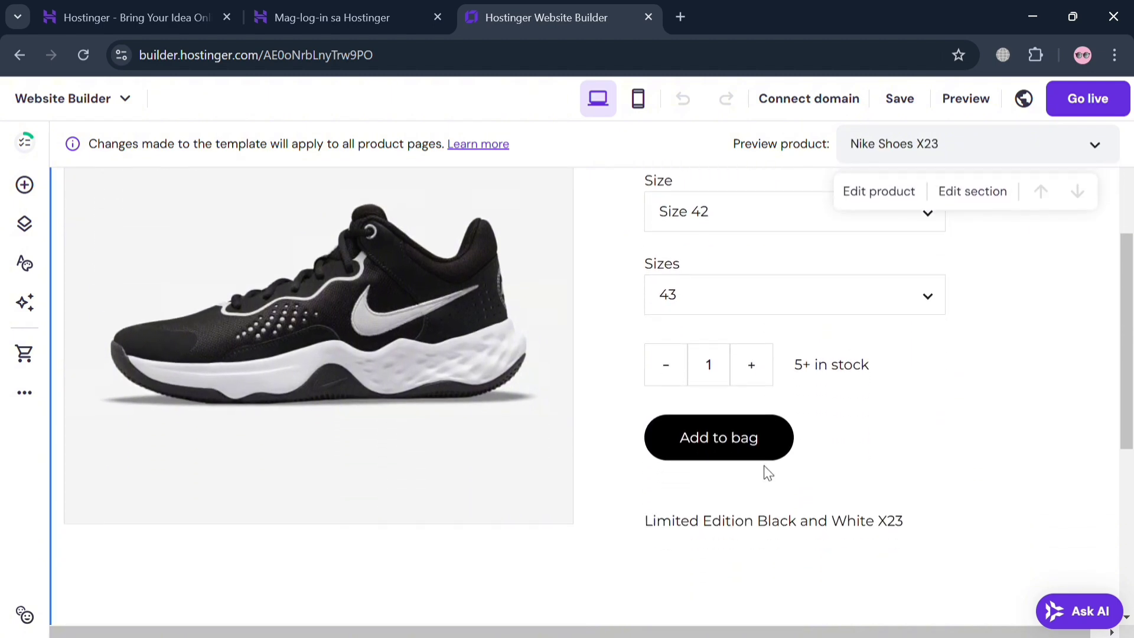
pyautogui.scroll(1, 766, 472)
pyautogui.click(750, 319)
pyautogui.scroll(-2, 848, 511)
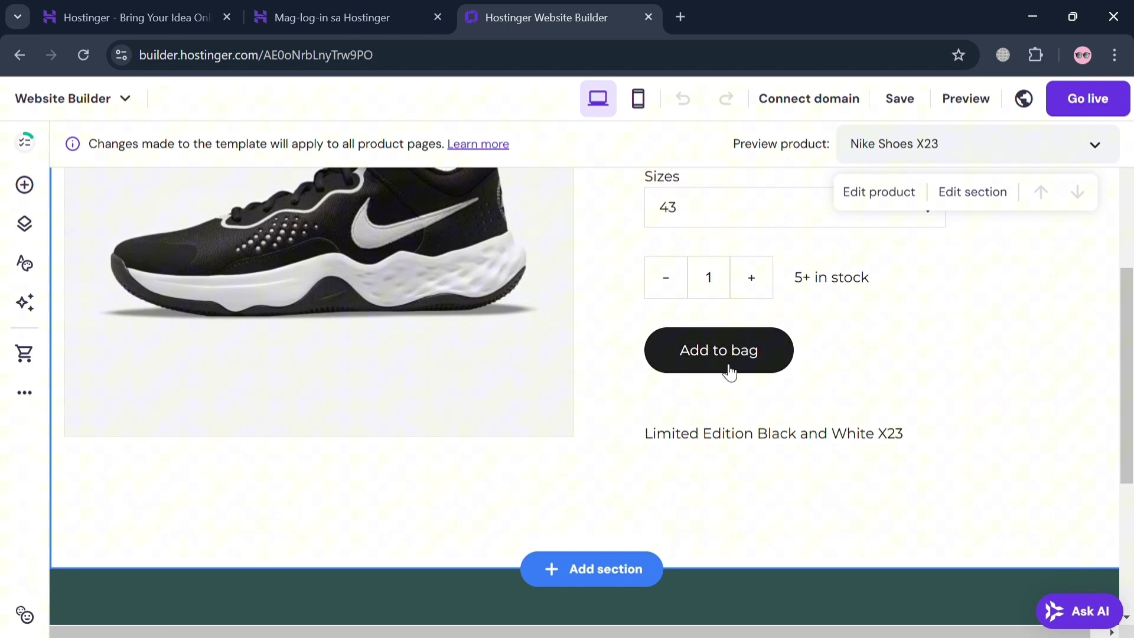
# Step: Go live with the store site so the Blantly homepage opens in a new tab
pyautogui.click(1088, 98)
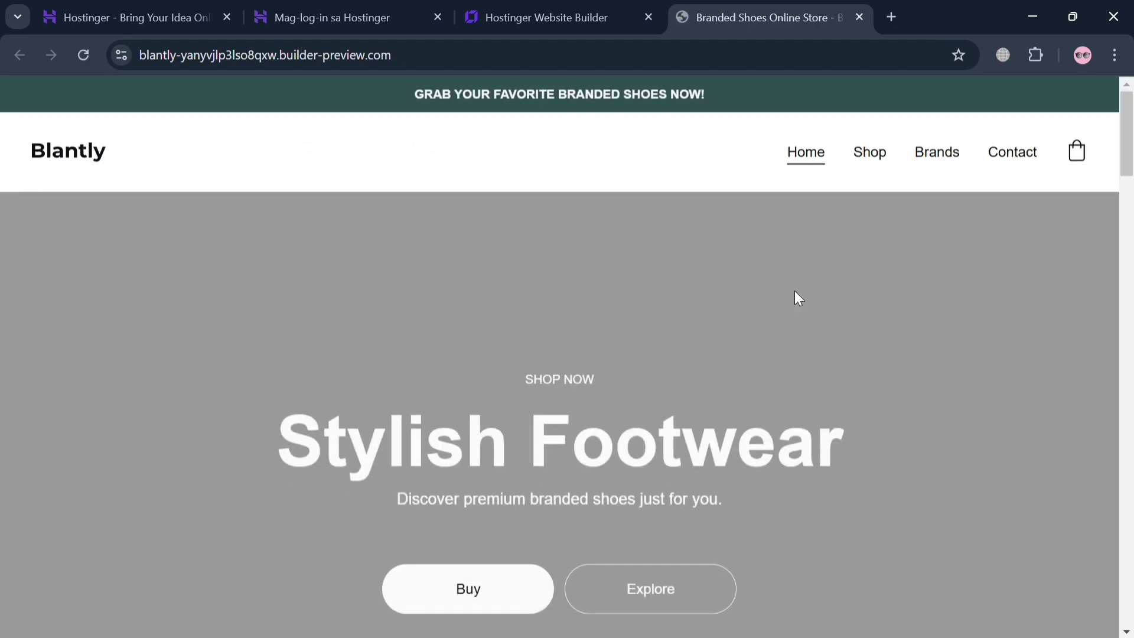
pyautogui.scroll(-4, 503, 586)
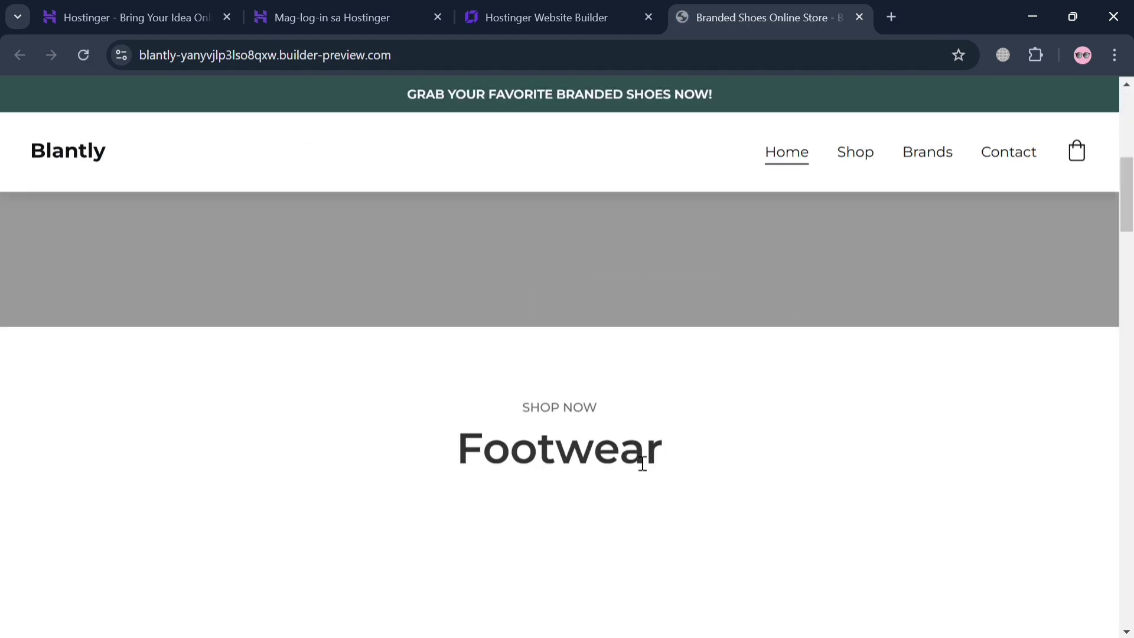
# Step: Add Nike Shoes X23 to the bag, attempt checkout, and dismiss the online-orders notice
pyautogui.click(857, 152)
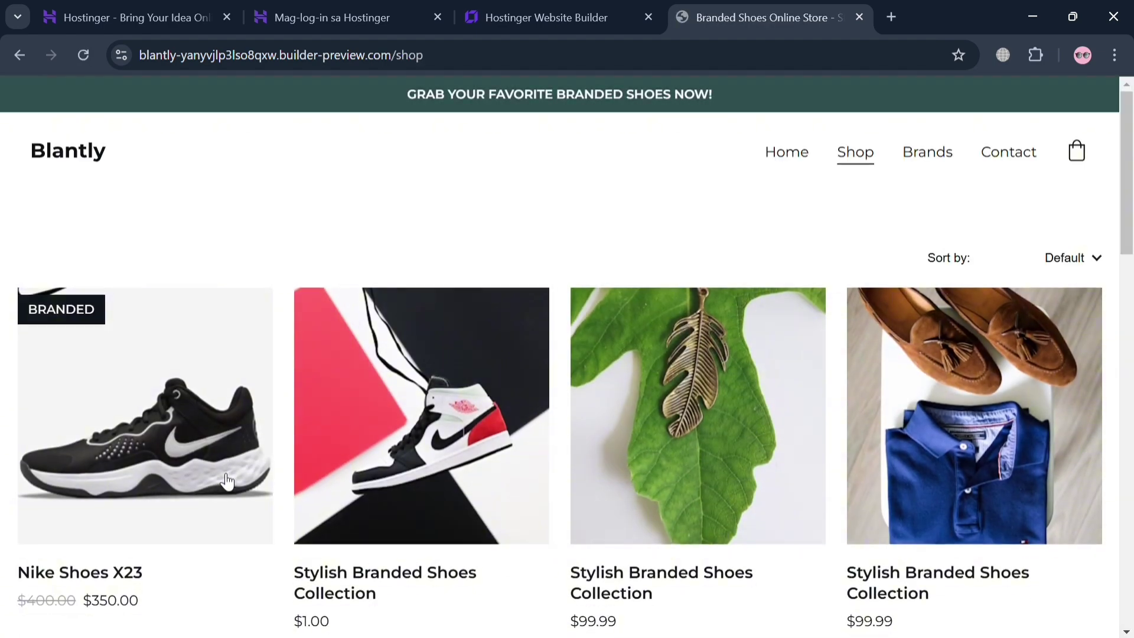
pyautogui.click(220, 473)
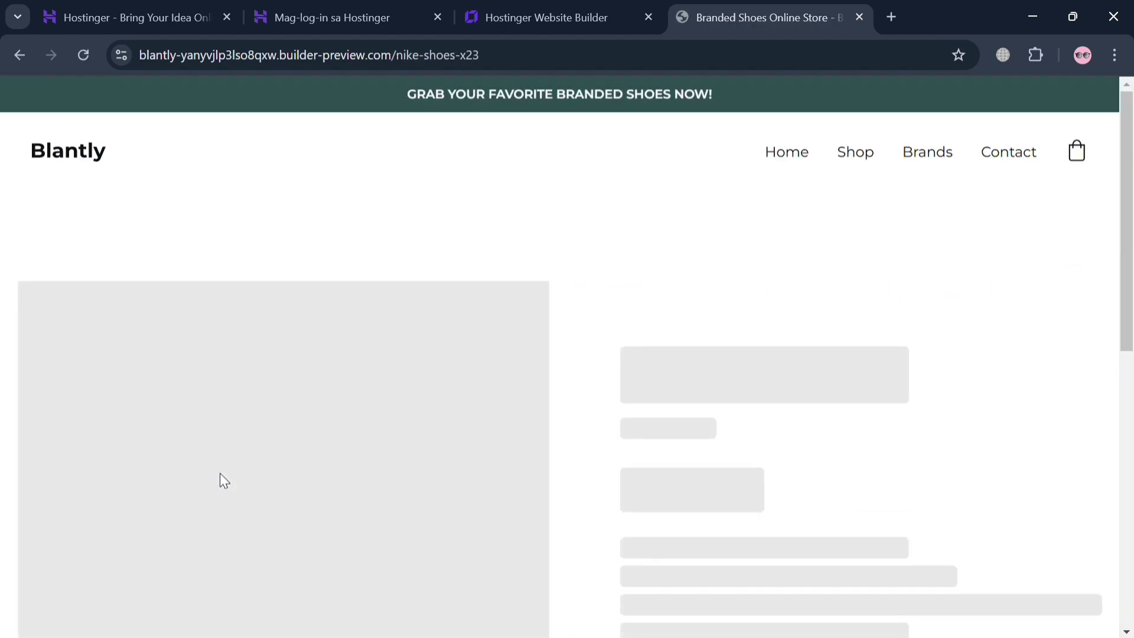
pyautogui.scroll(-3, 228, 481)
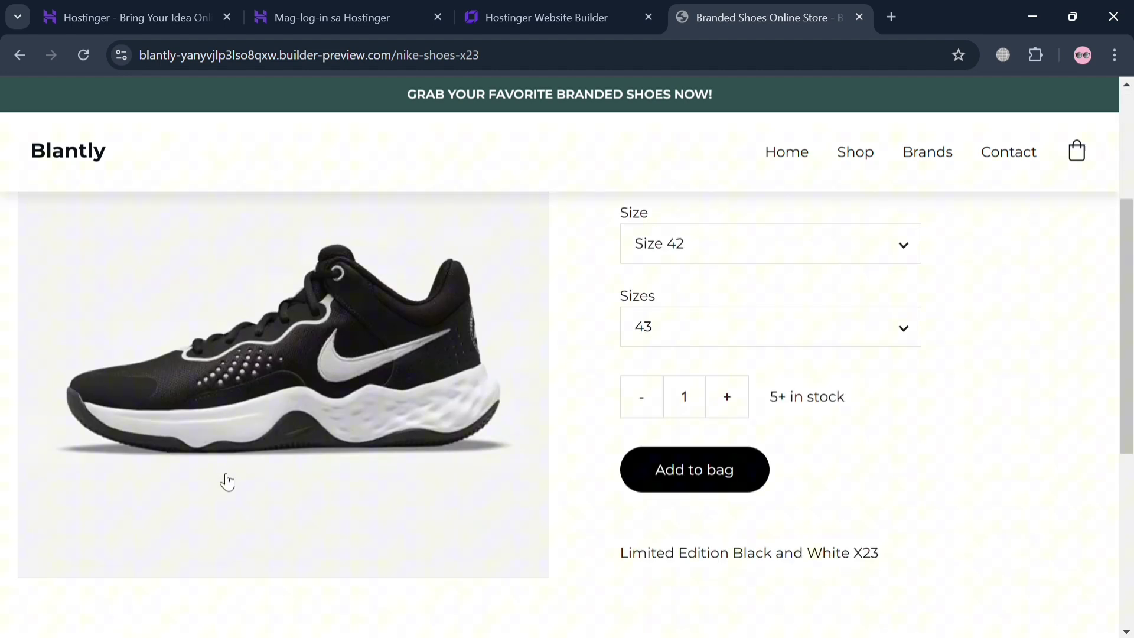
pyautogui.click(664, 478)
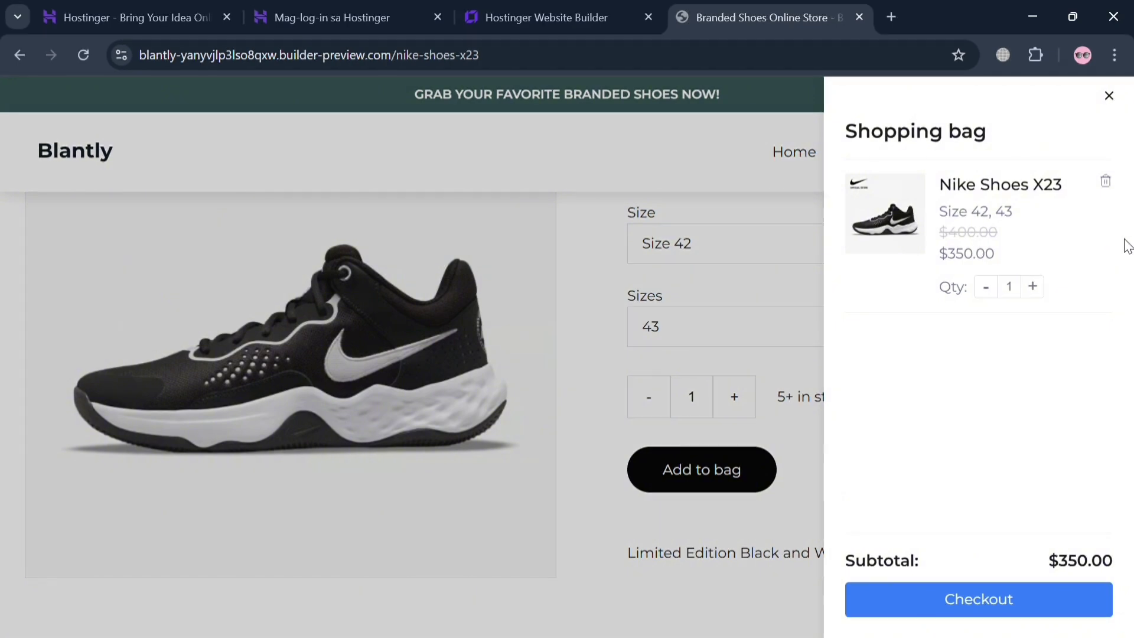
pyautogui.click(978, 599)
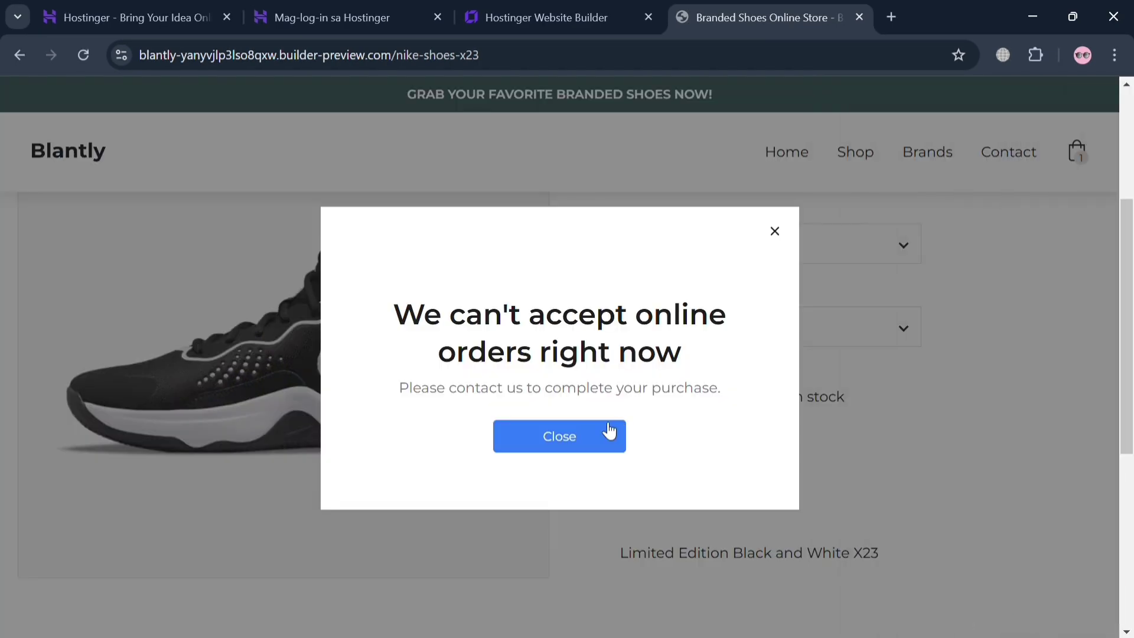
pyautogui.click(609, 437)
pyautogui.scroll(3, 889, 422)
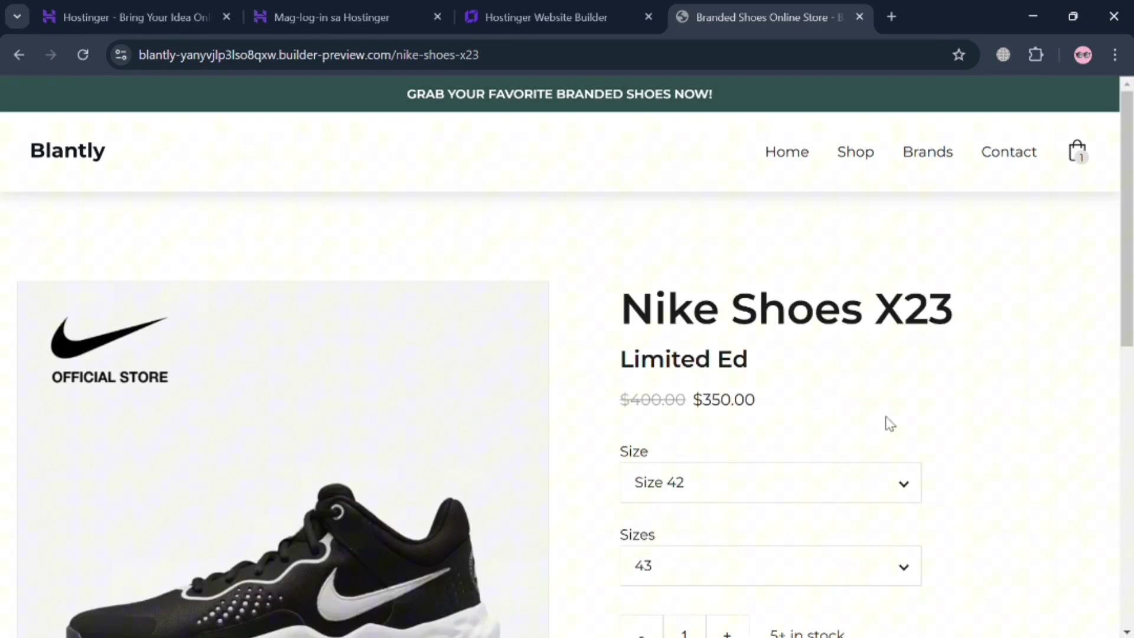